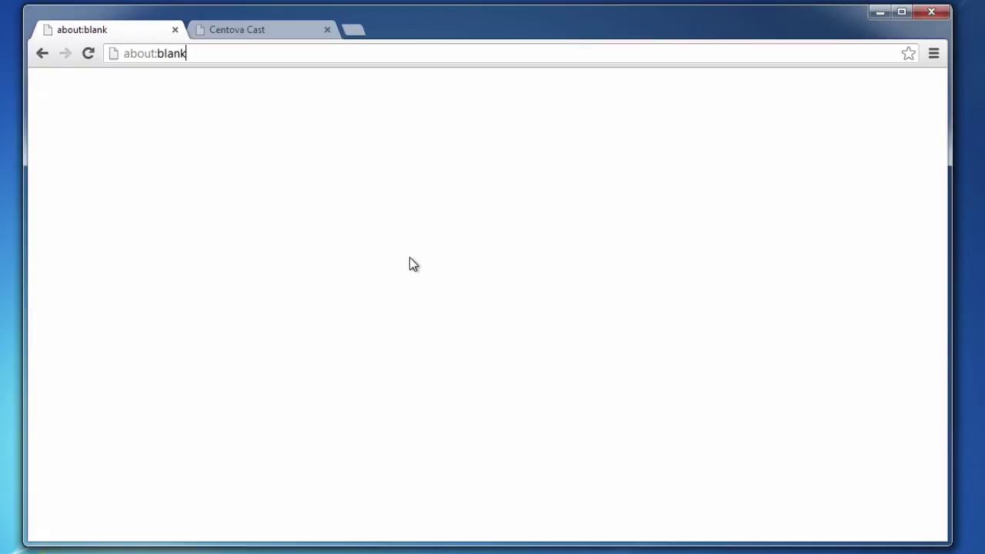
Switch to the Centova Cast tab showing the Tutorial Stream overview with ENG 3 playing
left_click(265, 31)
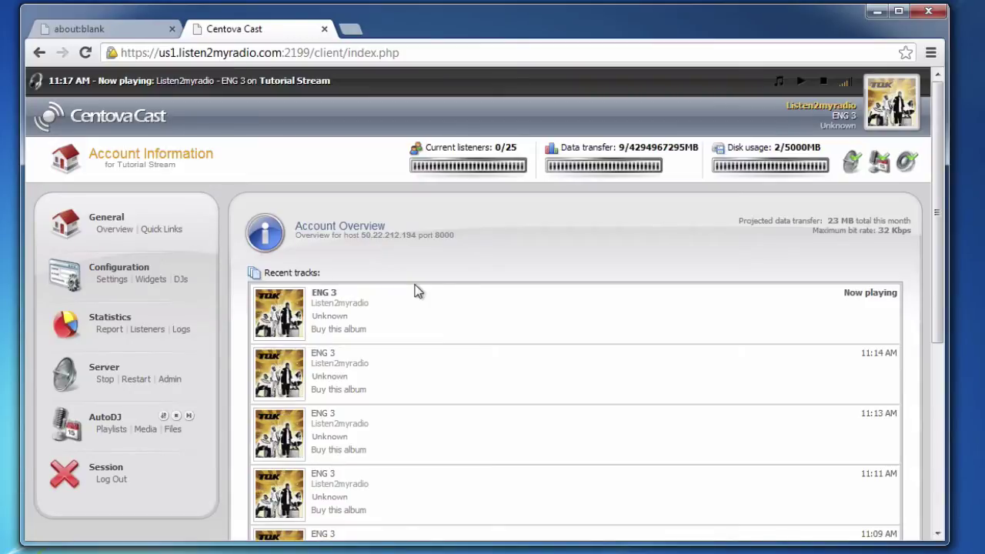
Select the server port 8000 in Centova Cast, then go back to the about:blank tab
double_click(444, 235)
left_click(92, 28)
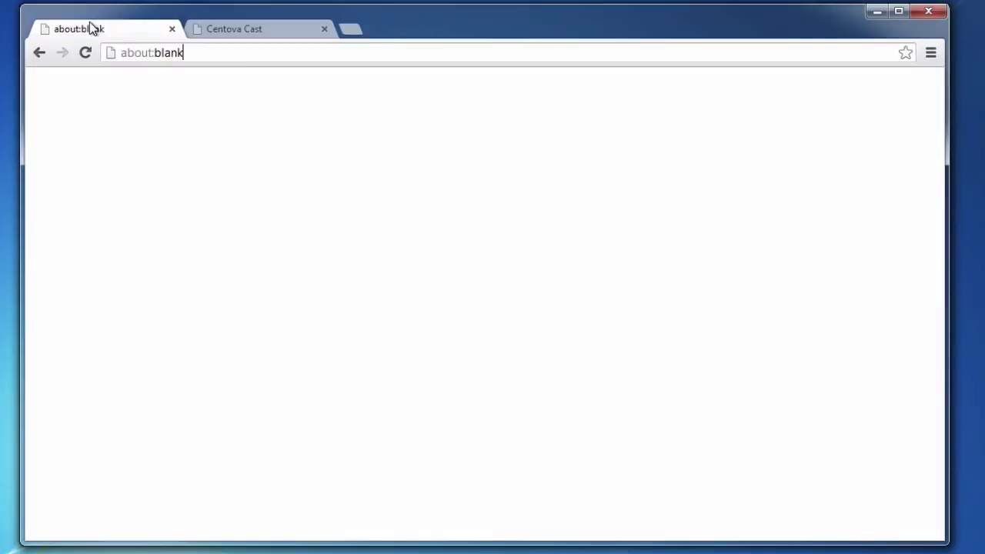
Go to mixxx.org and open its Download page
key("ctrl+l")
type("mixx")
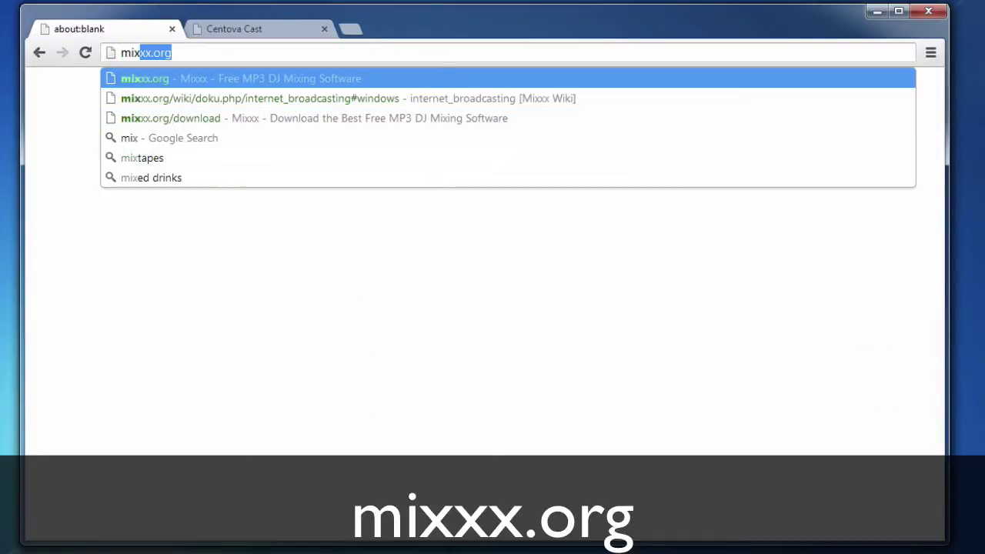
type("x")
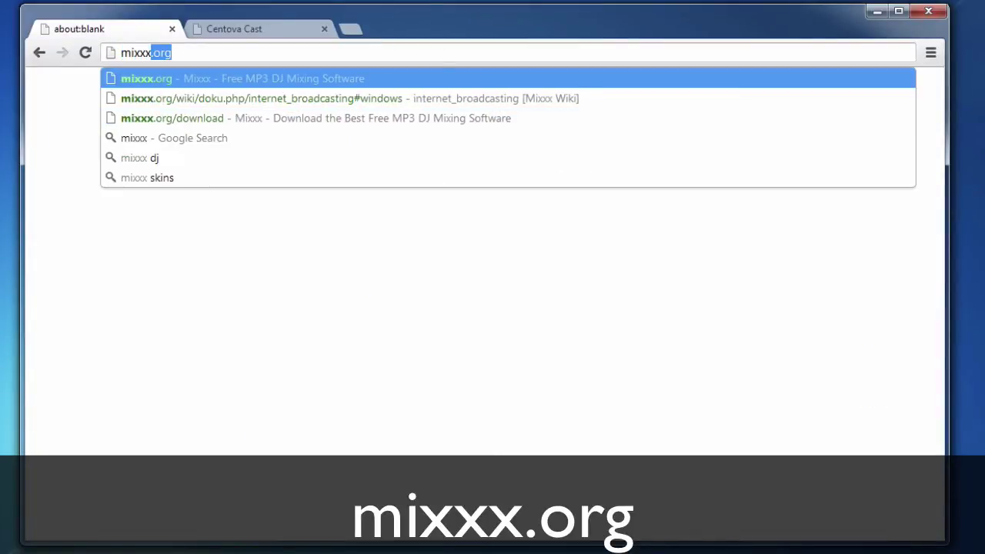
key("Return")
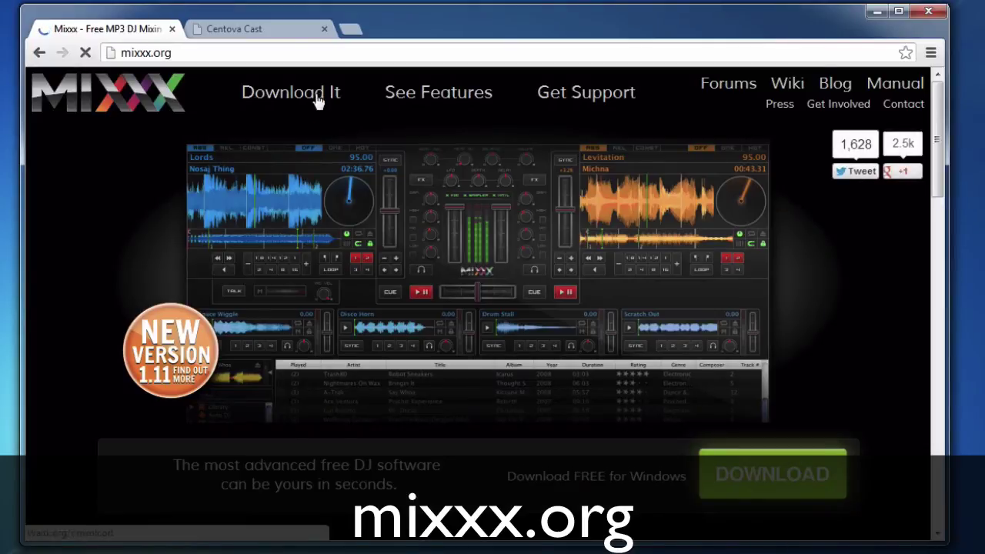
left_click(319, 93)
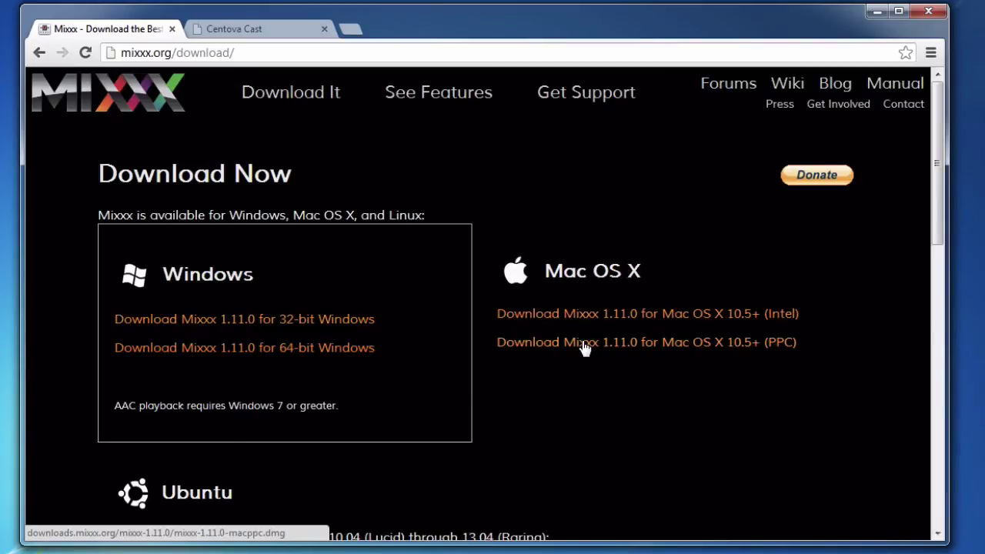
Approve and run the Mixxx 1.11.0 64-bit Windows installer with default options
scroll(349, 203, "down", 6)
scroll(349, 203, "up", 8)
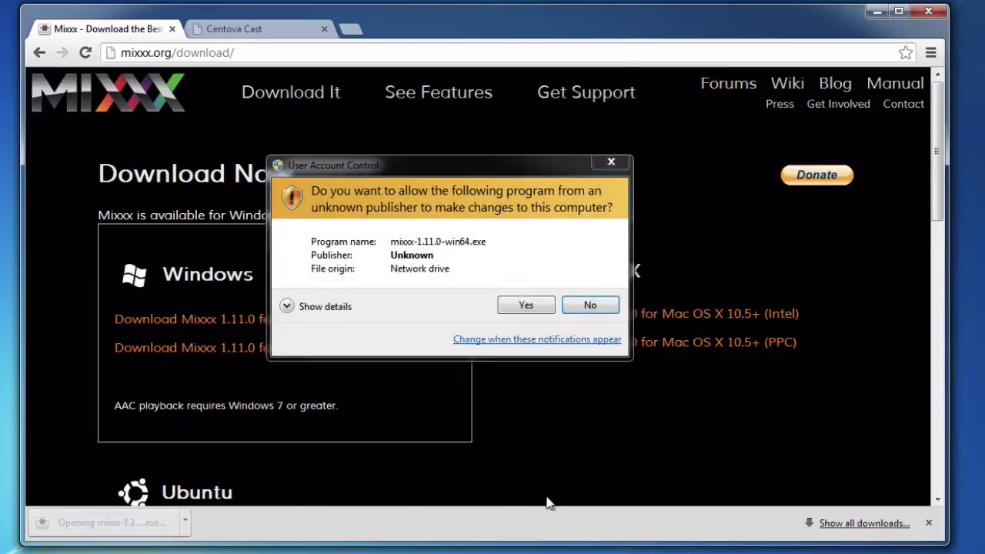
left_click(526, 306)
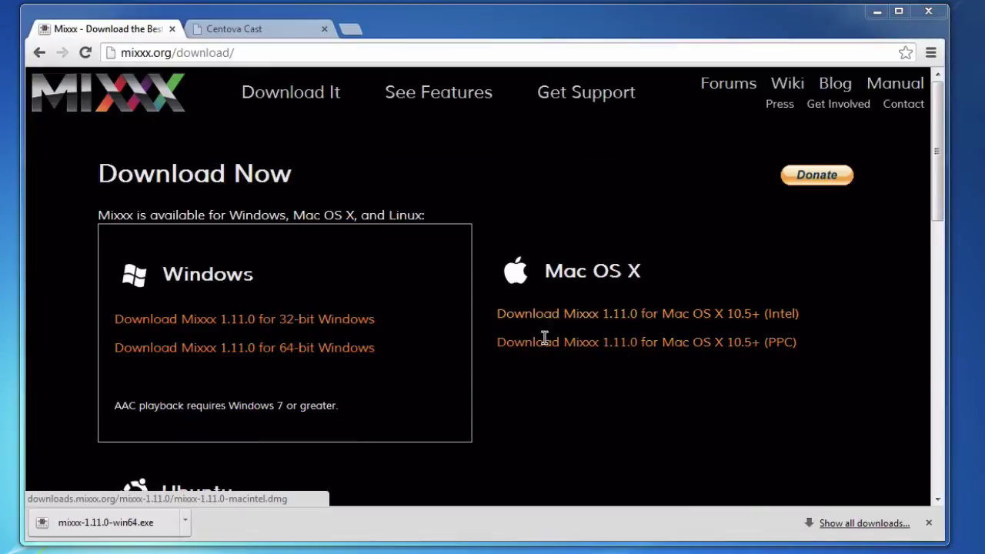
left_click(545, 415)
left_click(564, 414)
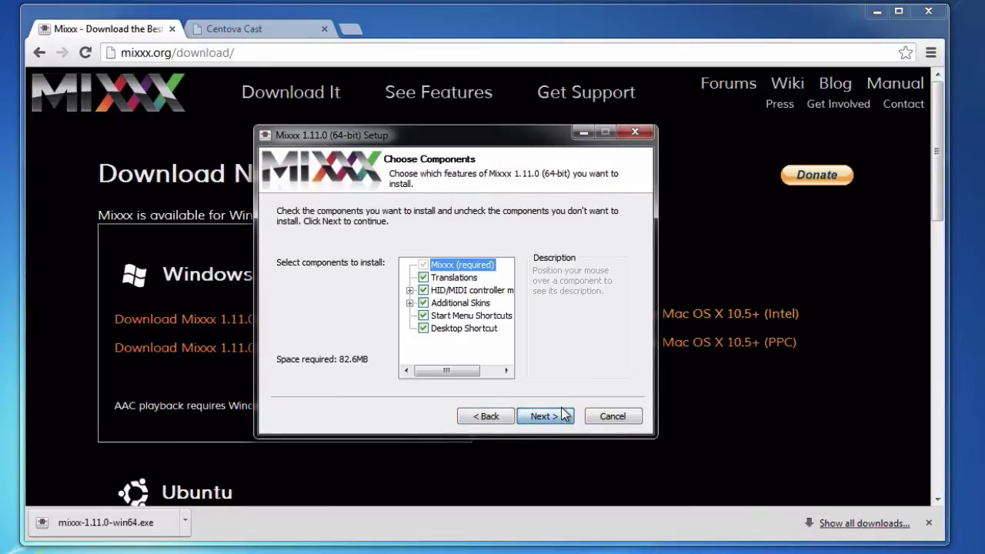
left_click(564, 414)
left_click(560, 414)
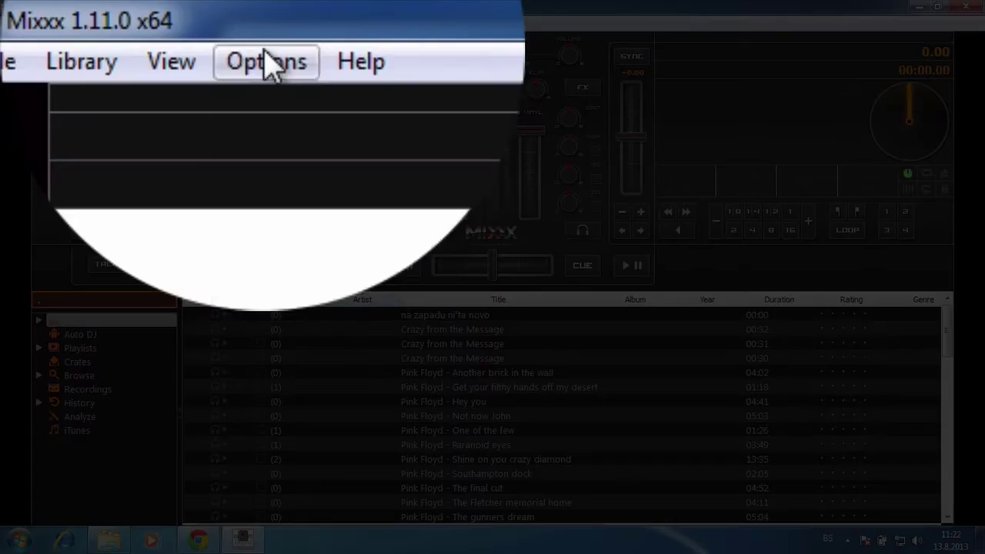
Enable Live Broadcasting and follow the missing lame_enc.dll warning to the Mixxx wiki
left_click(113, 23)
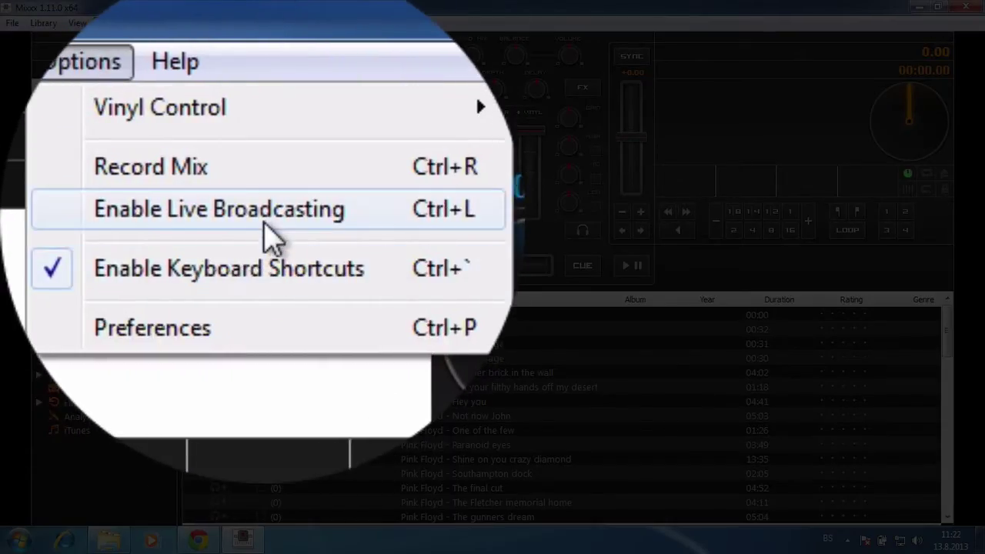
left_click(264, 219)
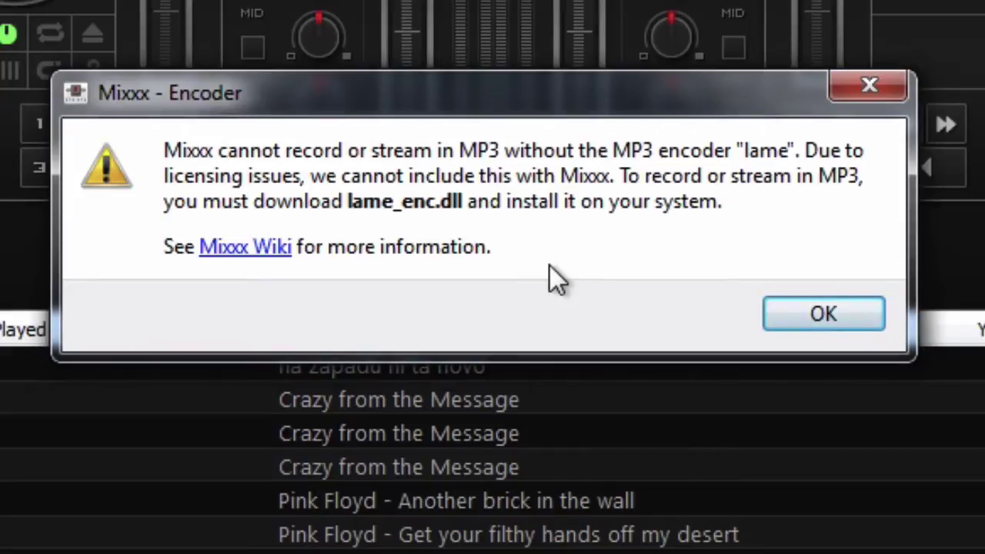
left_click(265, 250)
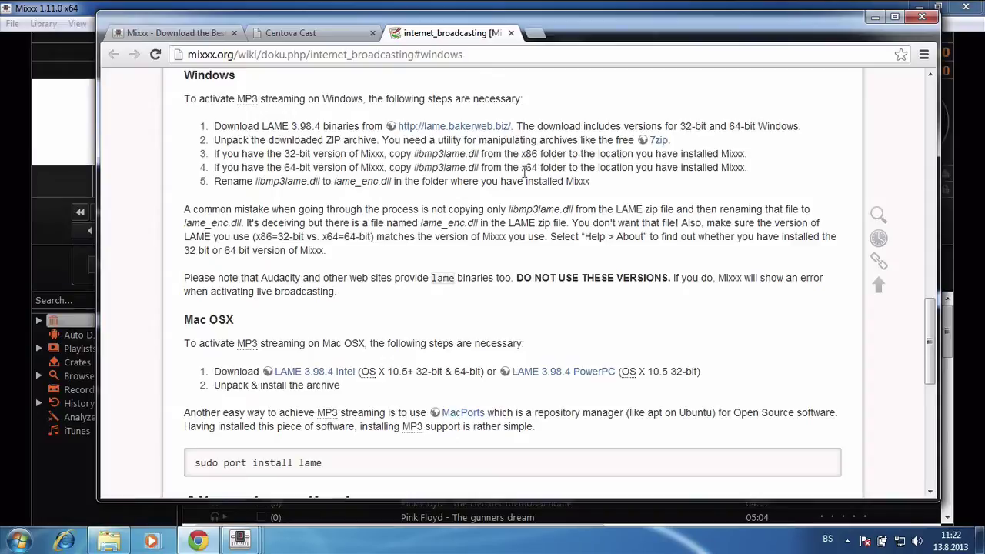
Open lame.bakerweb.biz from the wiki and download the LAME 3.98.2 archive
left_click(454, 126)
scroll(485, 240, "down", 4)
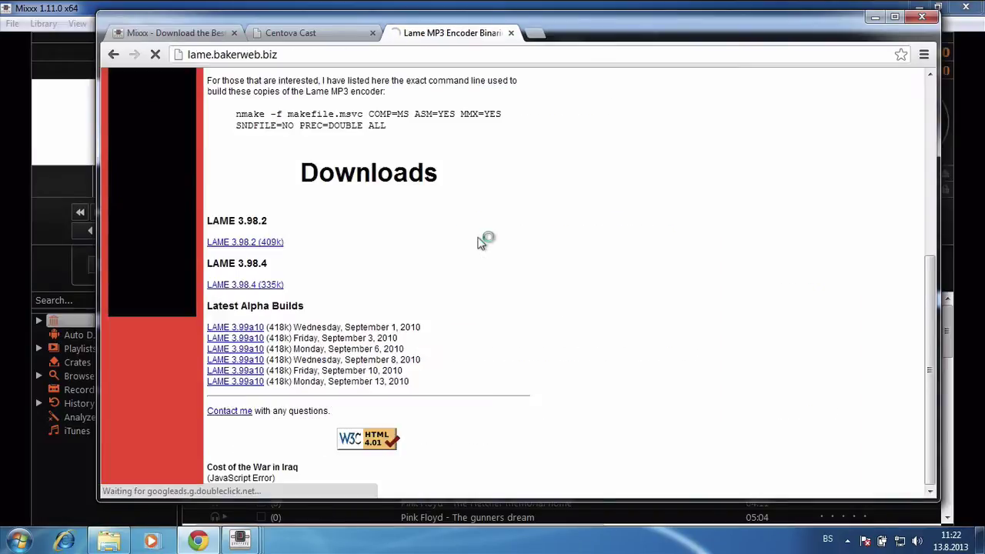
left_click(259, 242)
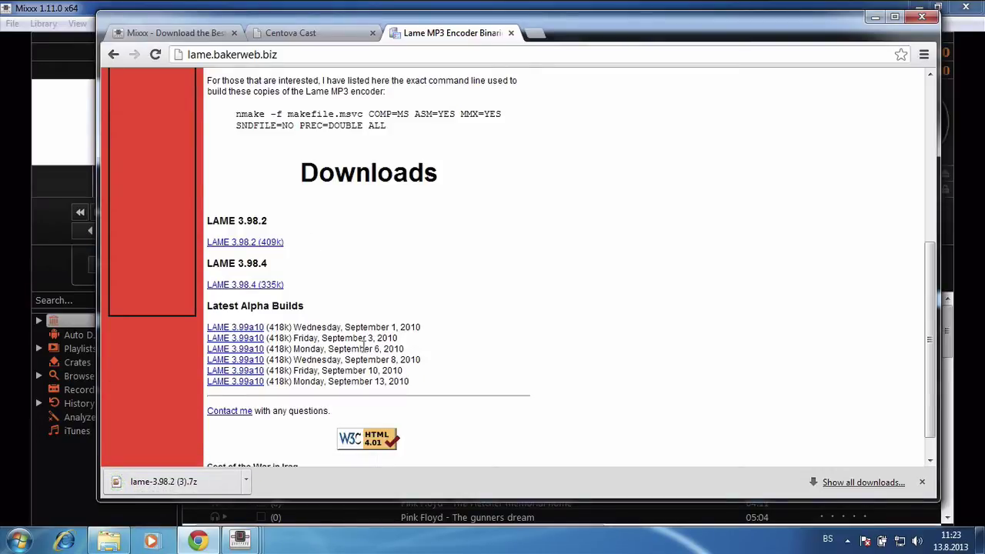
Copy libmp3lame.dll from the extracted lame-3.98.2\x64 folder
left_click(109, 541)
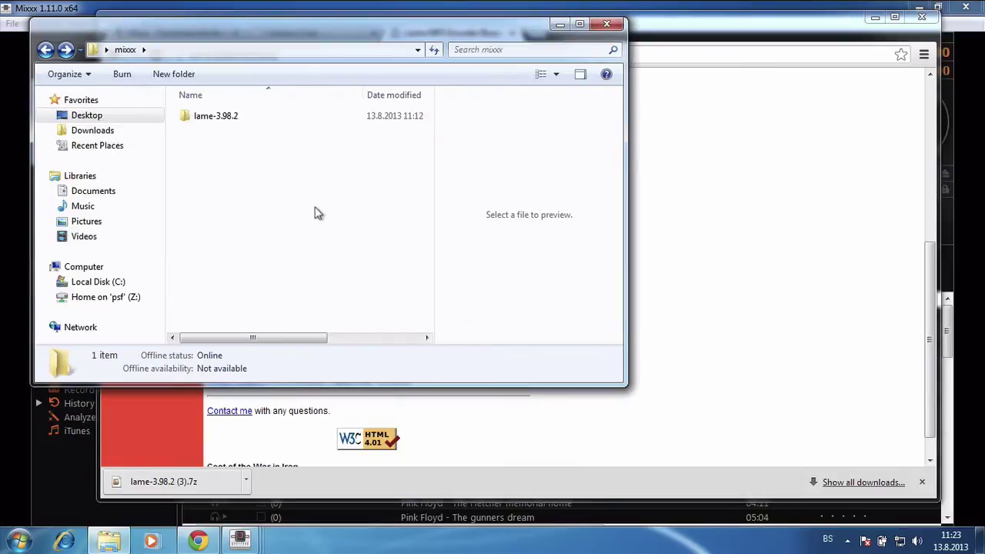
double_click(248, 120)
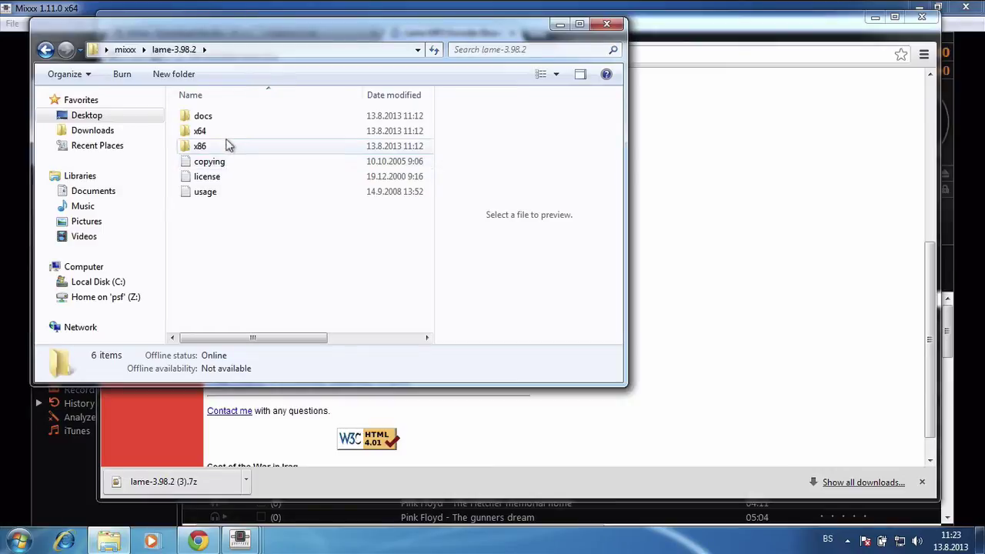
double_click(220, 136)
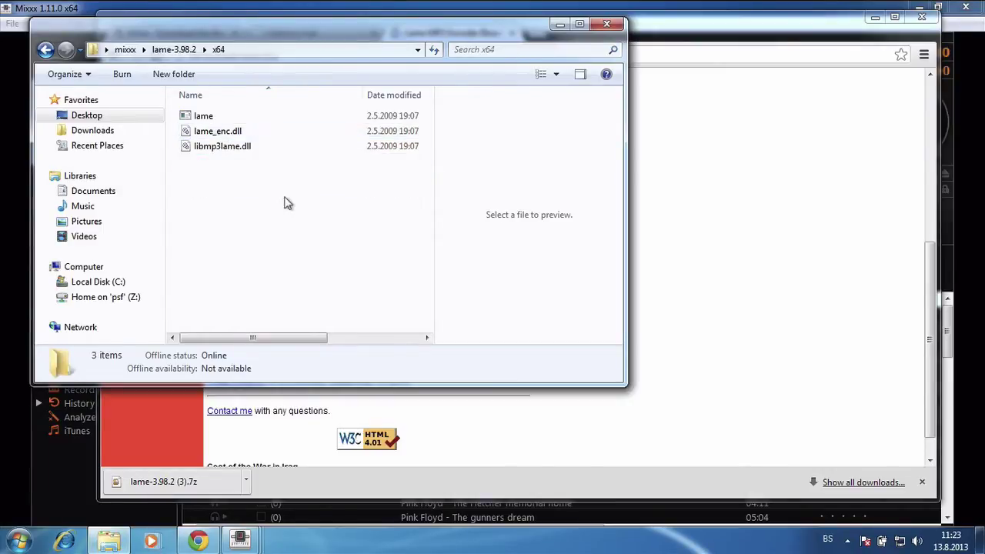
left_click_drag(224, 156, 228, 157)
right_click(228, 153)
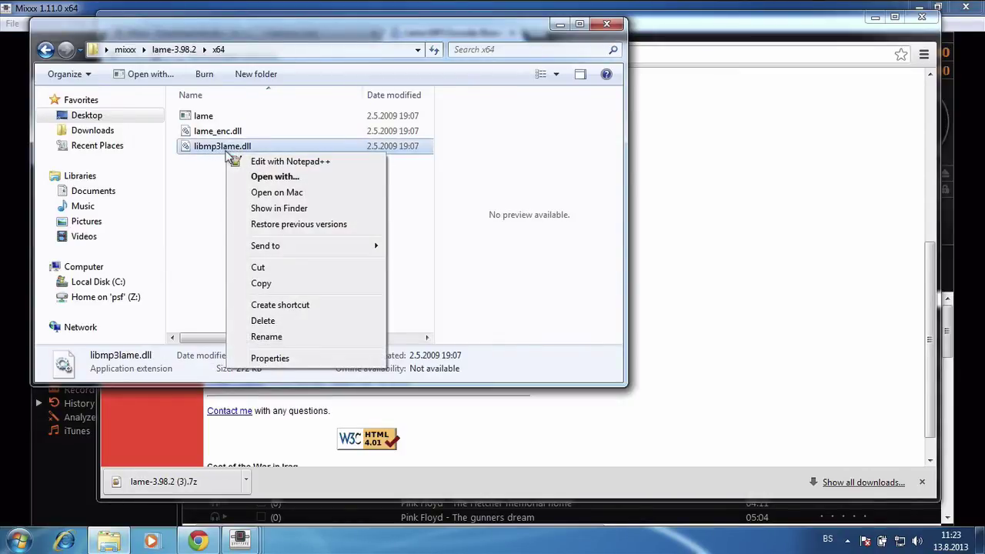
left_click(286, 286)
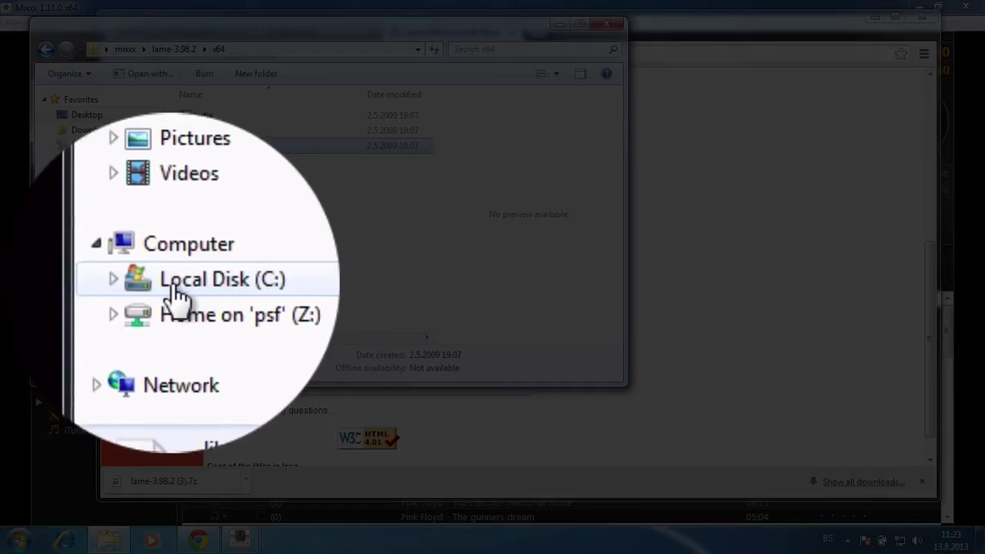
Navigate to the Mixxx folder under C:\Program Files
left_click(86, 266)
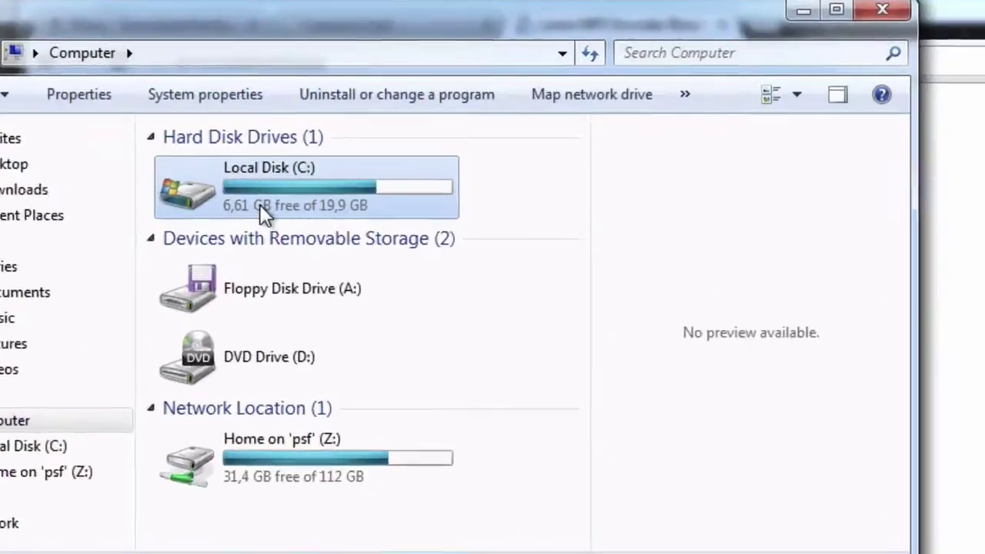
double_click(261, 154)
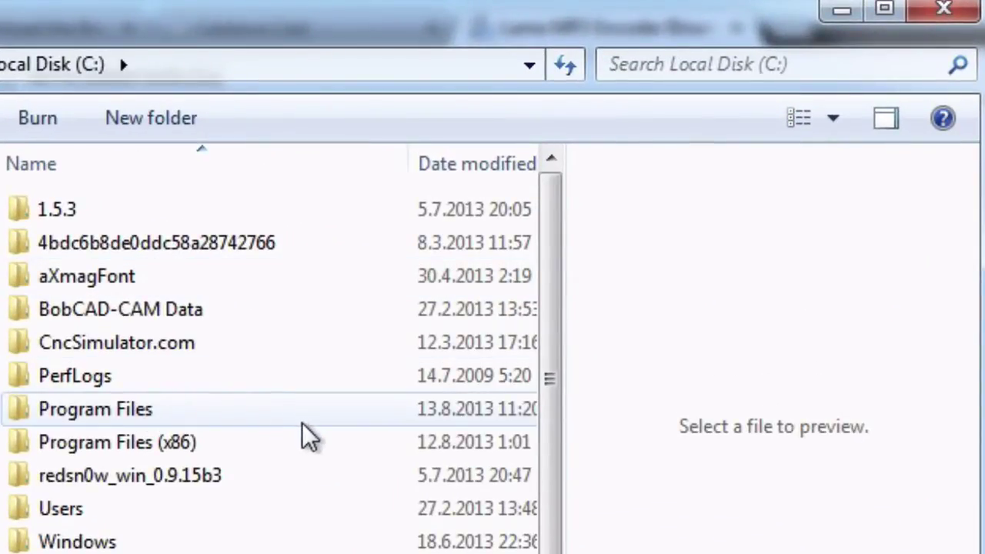
mouse_move(305, 427)
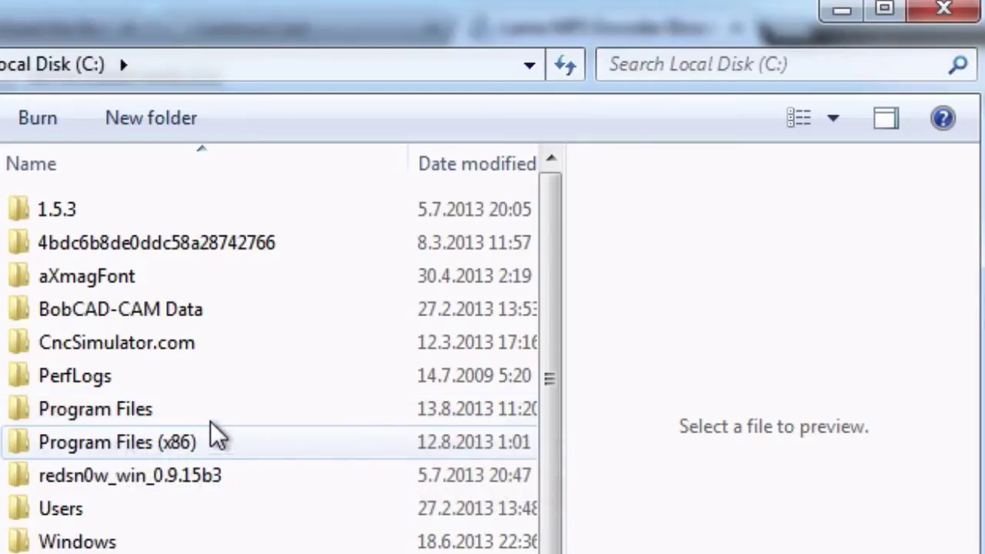
mouse_move(265, 440)
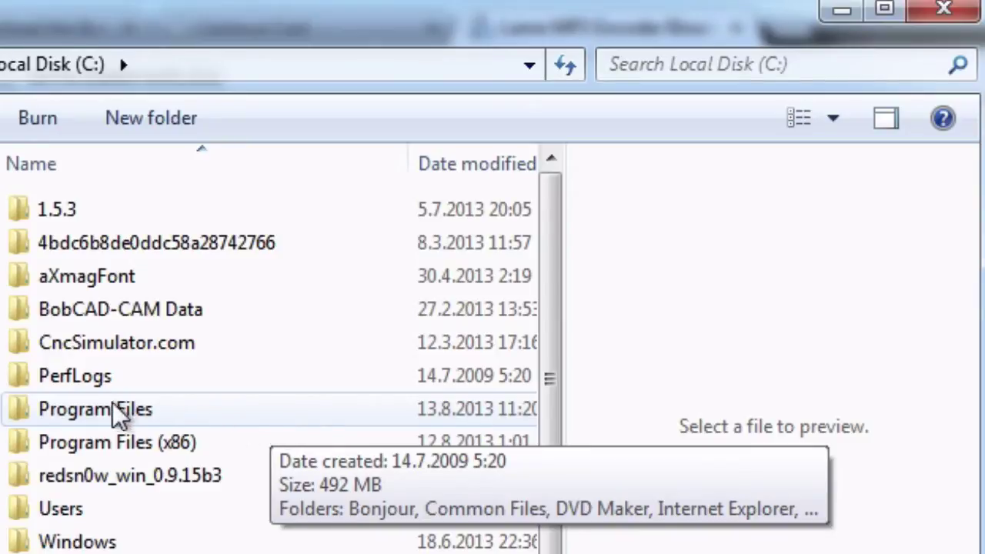
double_click(175, 409)
double_click(85, 431)
Paste libmp3lame.dll into the Mixxx folder, granting administrator permission
right_click(268, 479)
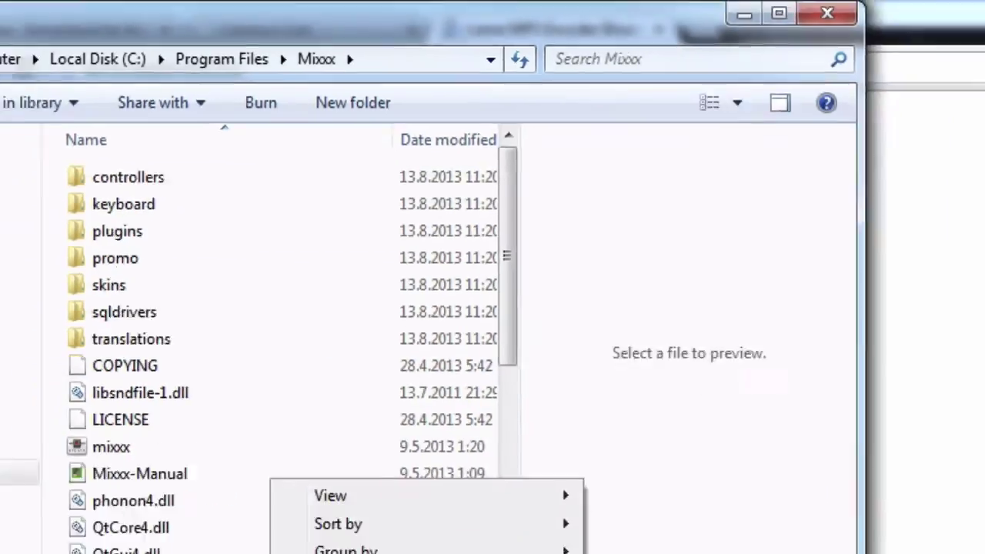
left_click(269, 447)
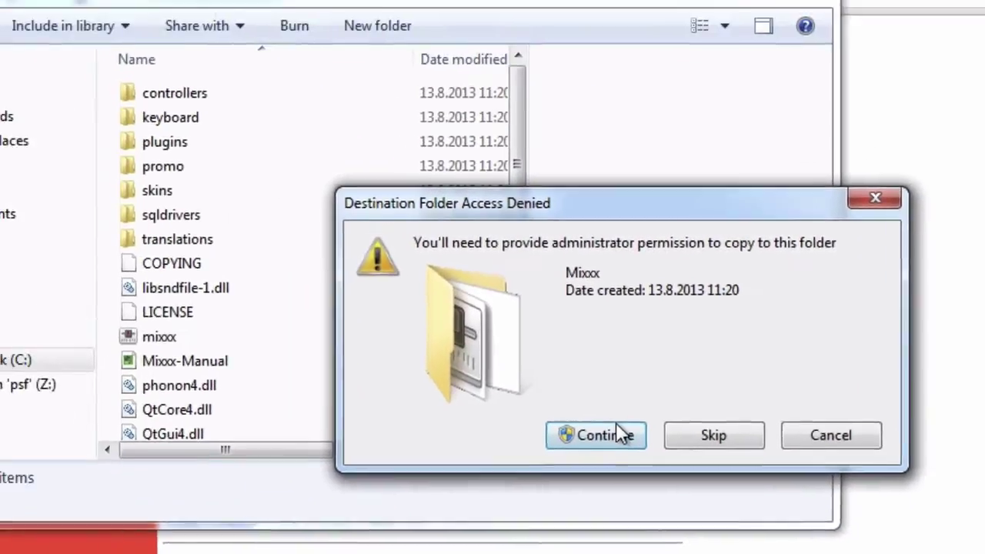
left_click(471, 351)
Rename the copied libmp3lame.dll to lame_enc.dll
right_click(308, 336)
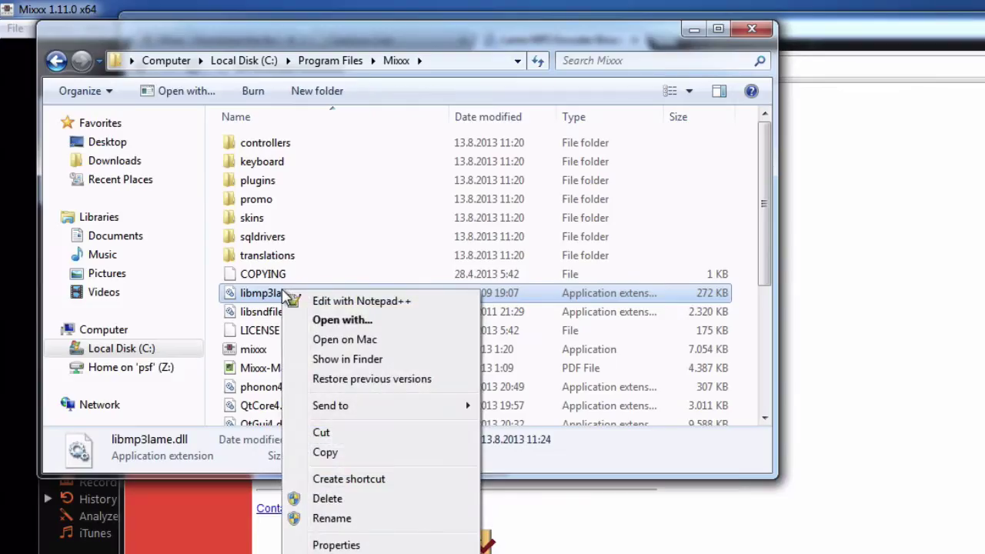
left_click(356, 522)
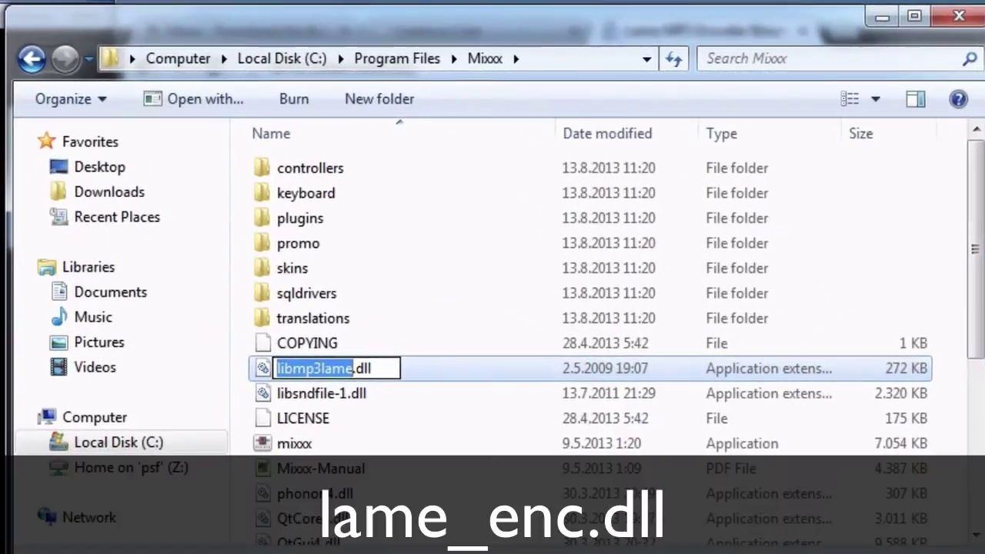
key("BackSpace")
type("lame_")
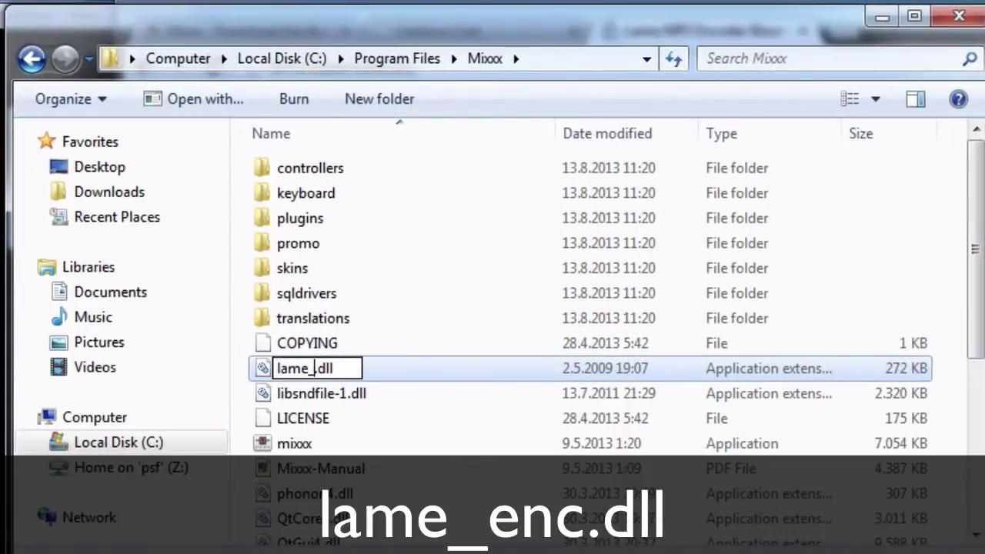
type("enc")
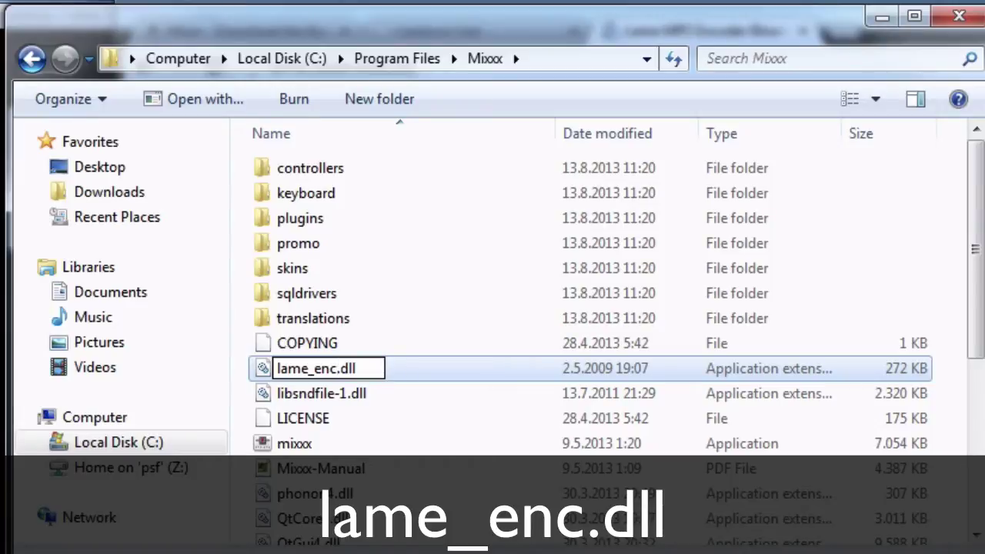
key("Right")
key("Right")
key("Right")
key("Right")
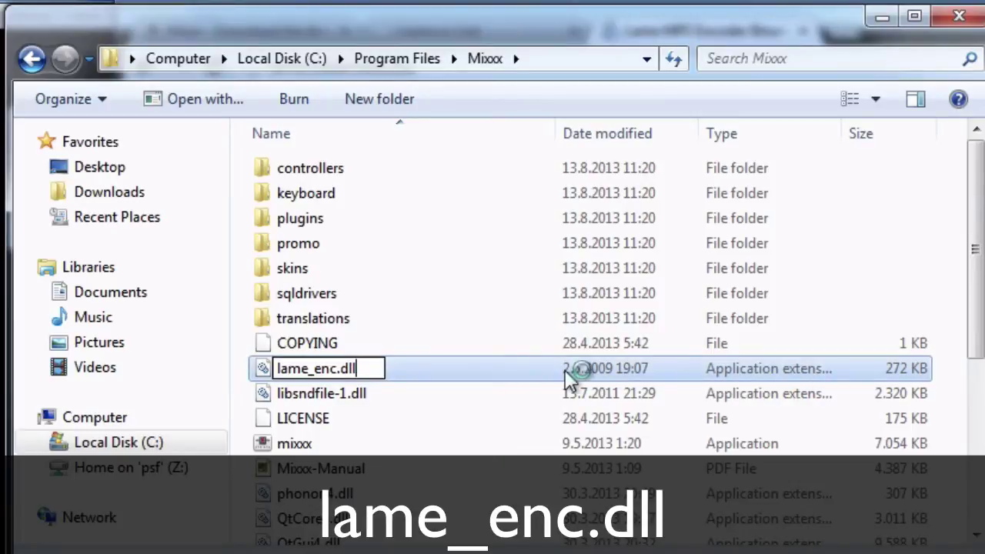
key("Return")
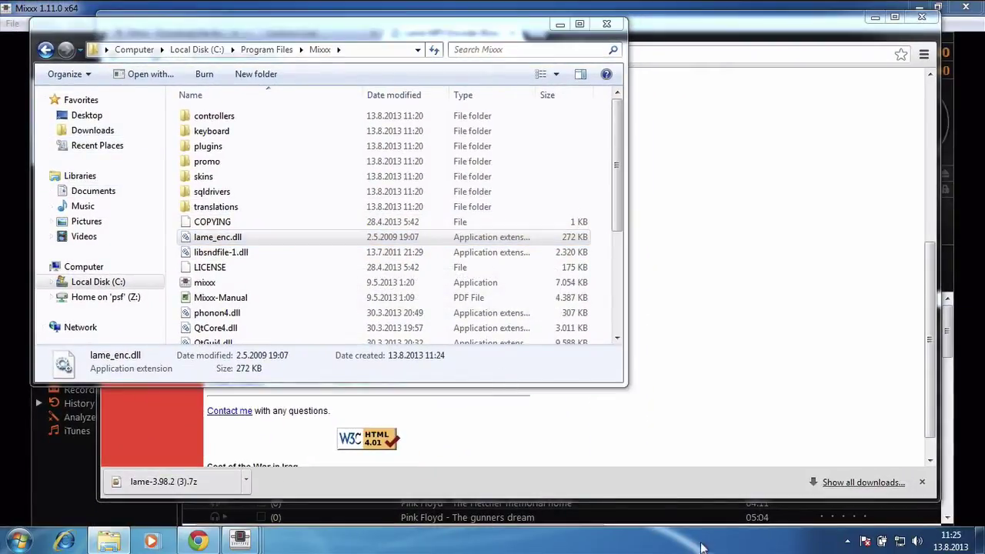
Dismiss the Mixxx encoder warning and the streaming server connection error
mouse_move(245, 541)
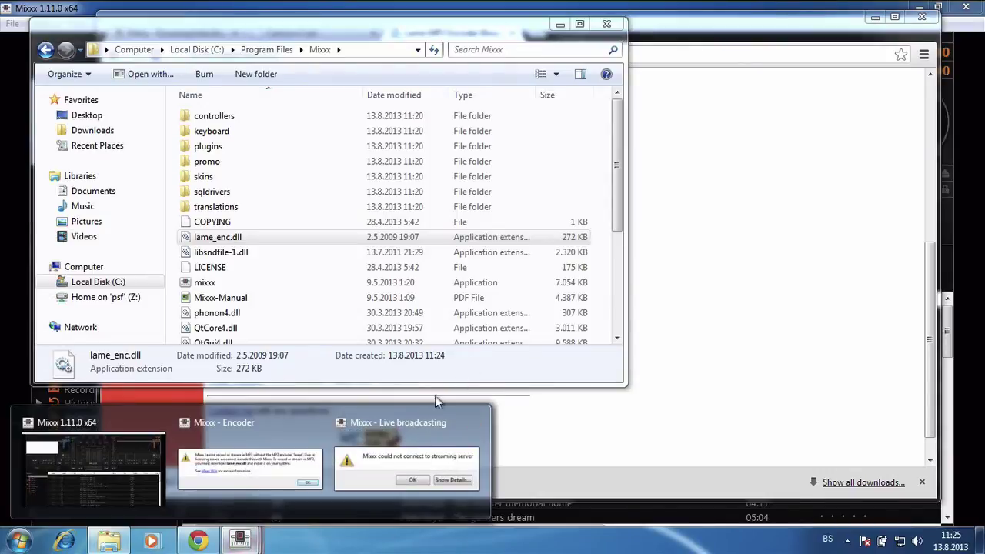
left_click(246, 471)
left_click(634, 296)
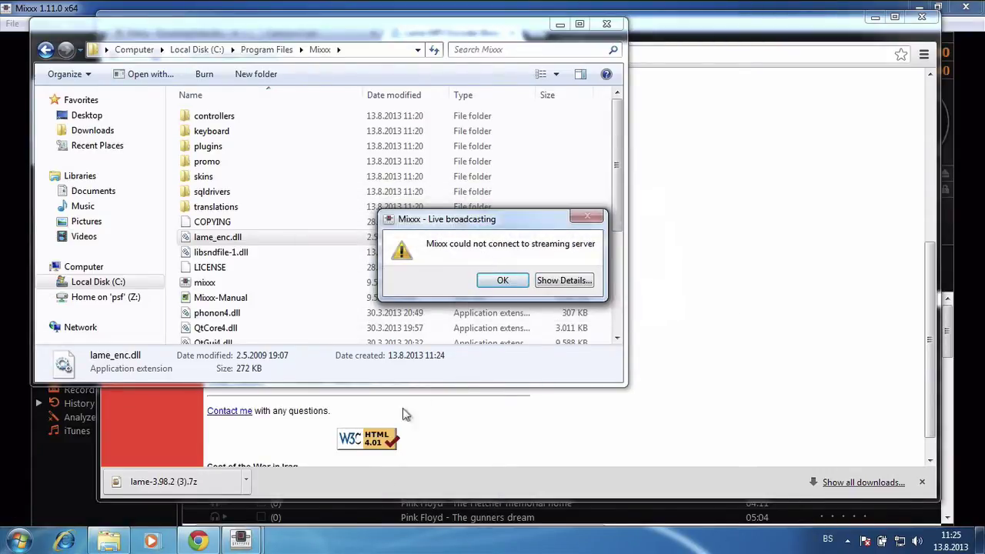
left_click(500, 280)
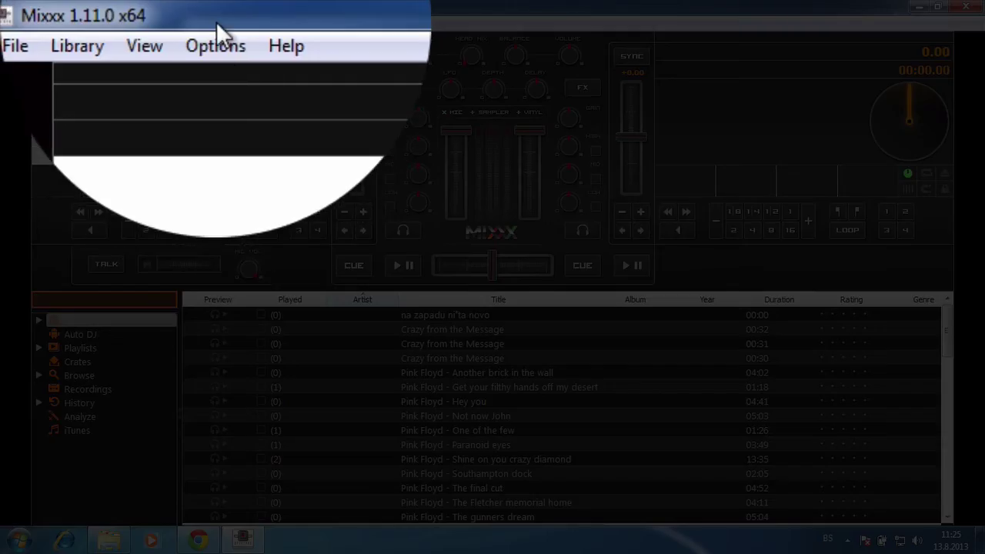
Enable Live Broadcasting again and dismiss the resulting server connection error
left_click(113, 23)
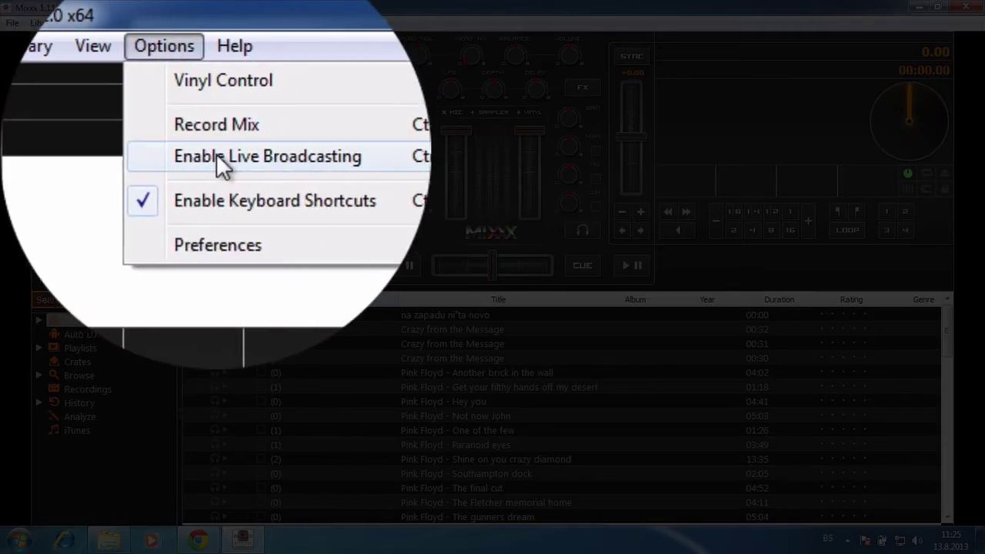
left_click(218, 156)
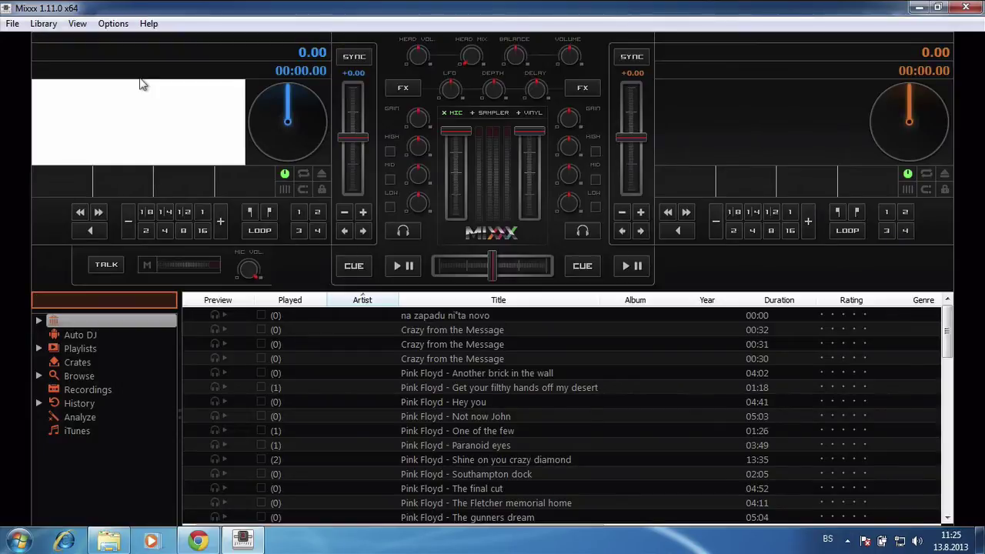
left_click(98, 27)
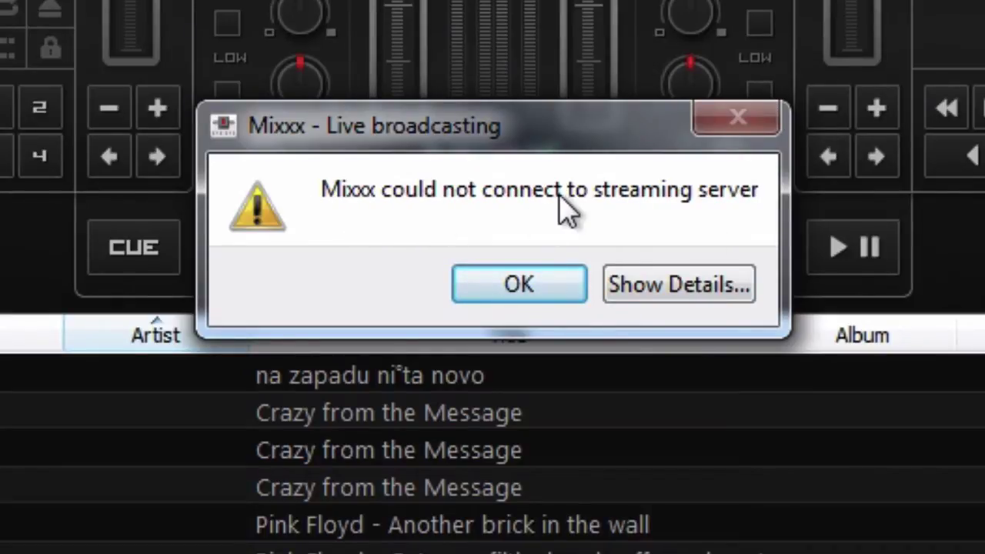
left_click(539, 288)
Open Mixxx Preferences from the Options menu
left_click(122, 24)
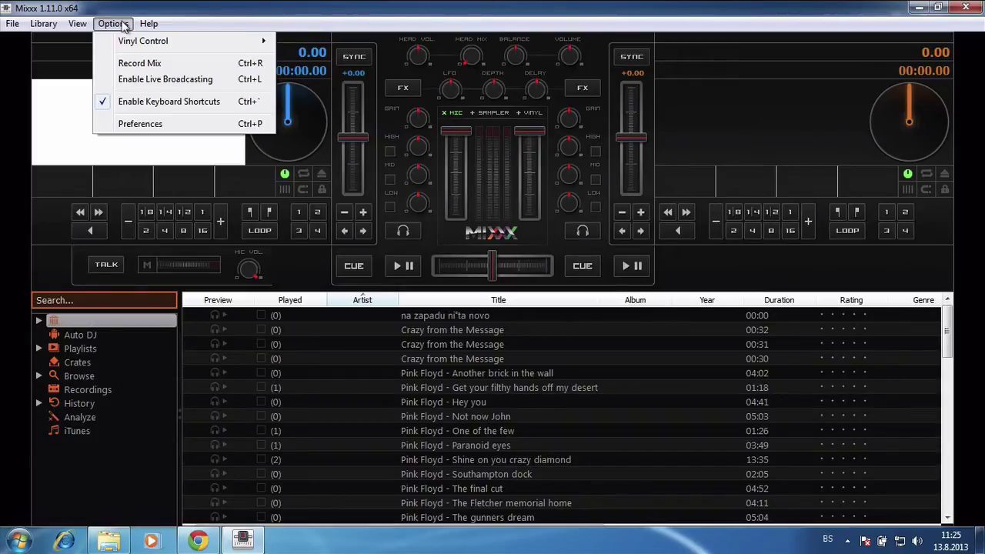
left_click(123, 24)
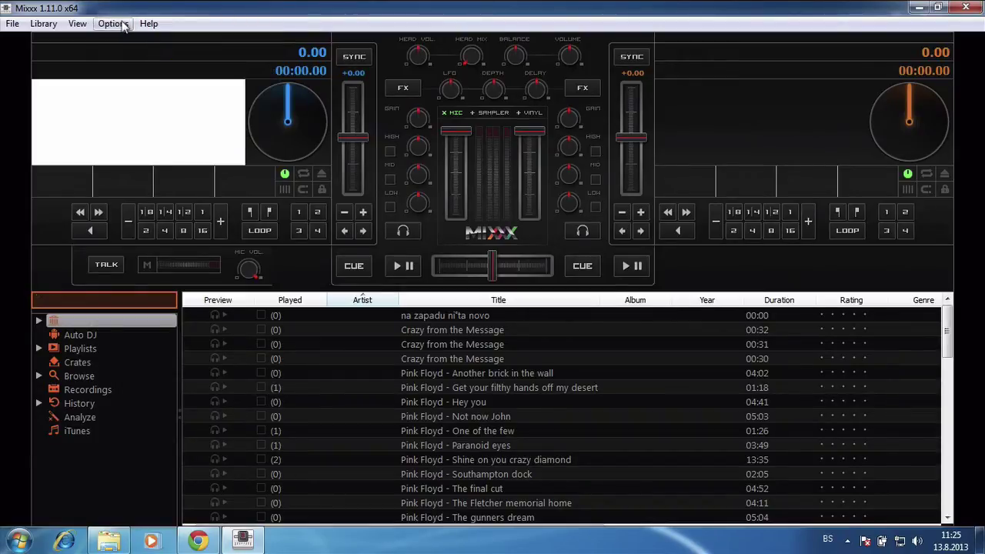
left_click(123, 25)
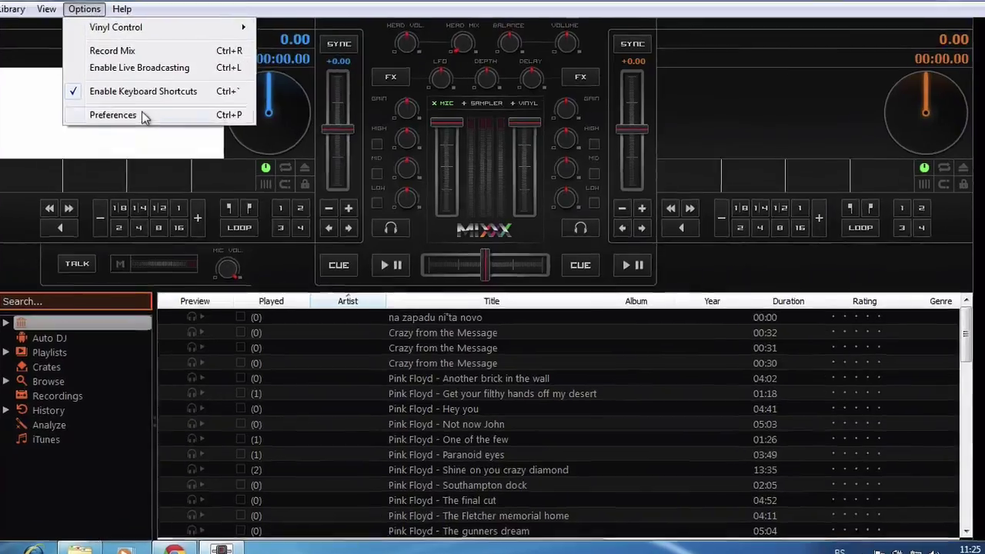
left_click(140, 124)
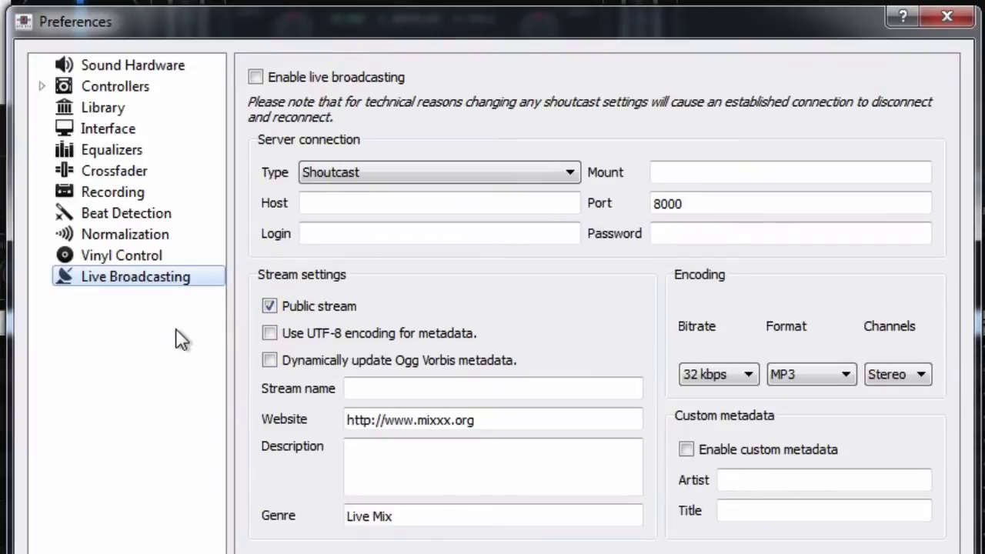
Check Sound Hardware and Live Broadcasting host settings, then bring the LAME downloads page in Chrome forward
left_click(147, 68)
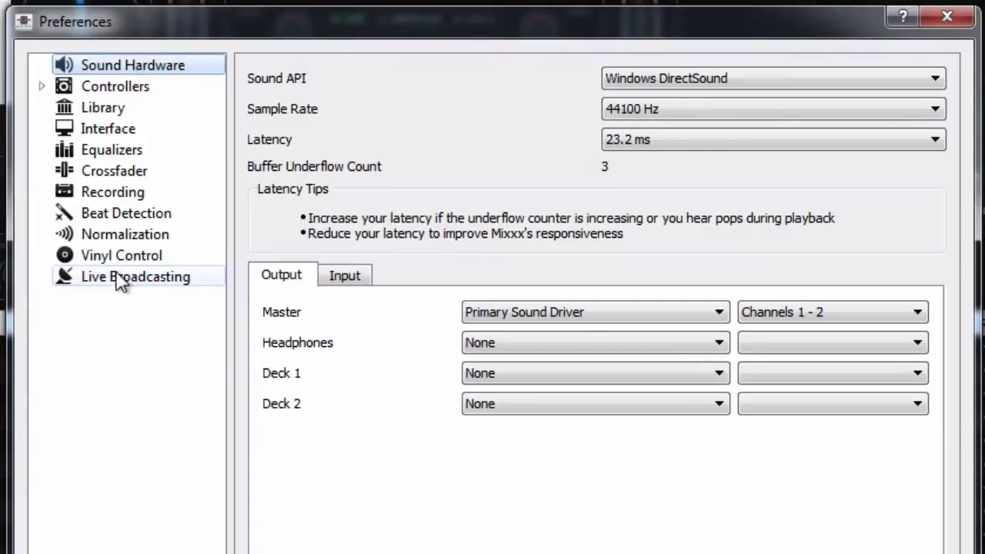
left_click(97, 280)
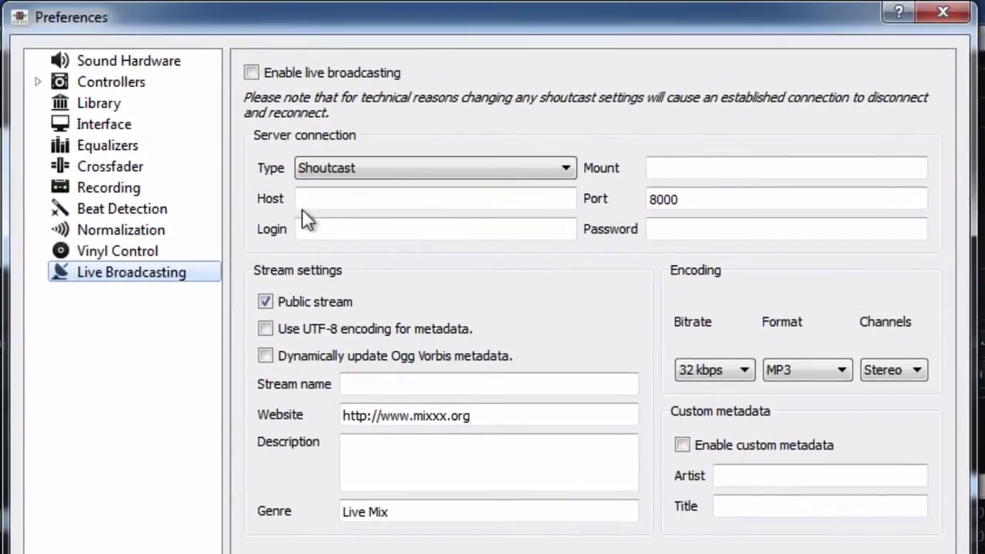
left_click(321, 192)
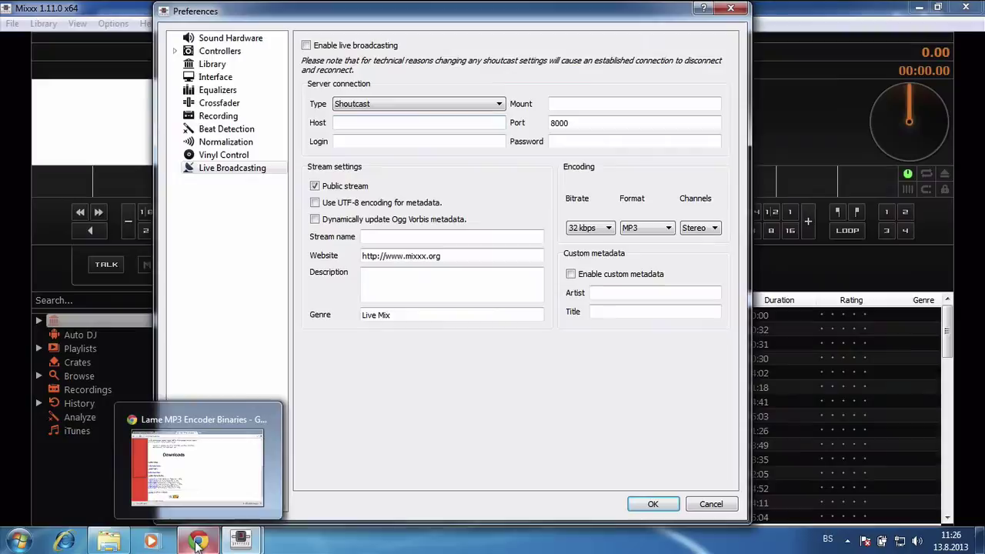
left_click(196, 543)
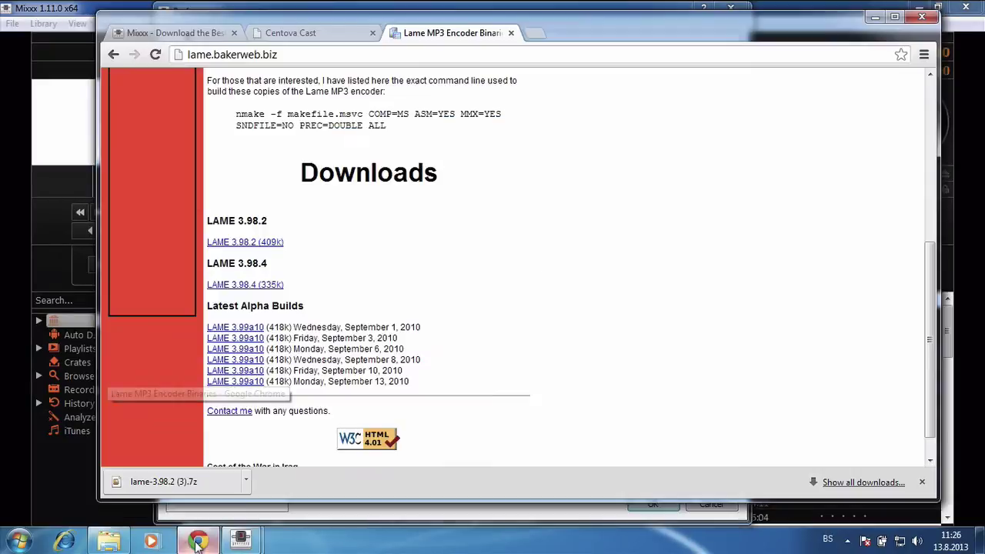
Copy the server hostname 50.22.212.194 from Centova Cast's Quick Links connection details
left_click(290, 32)
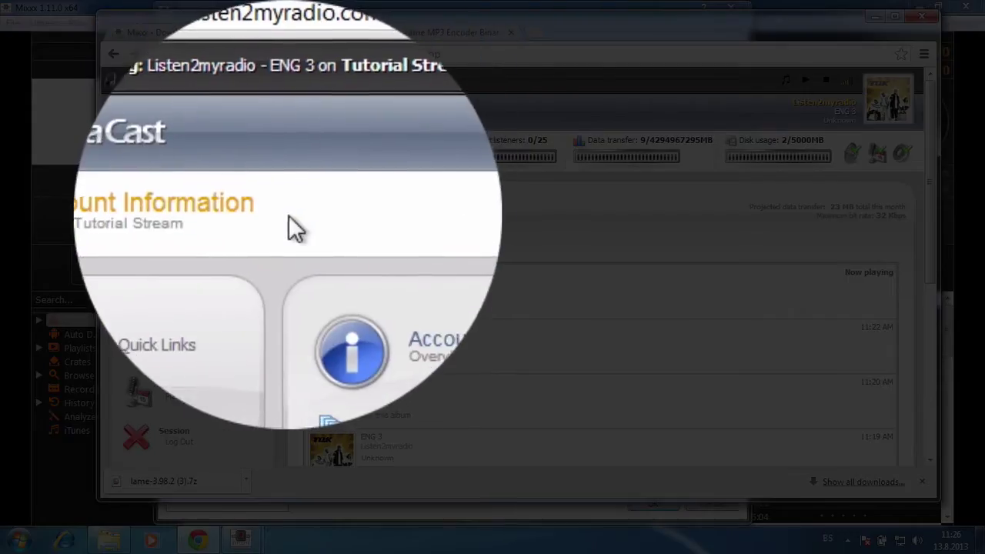
left_click(224, 215)
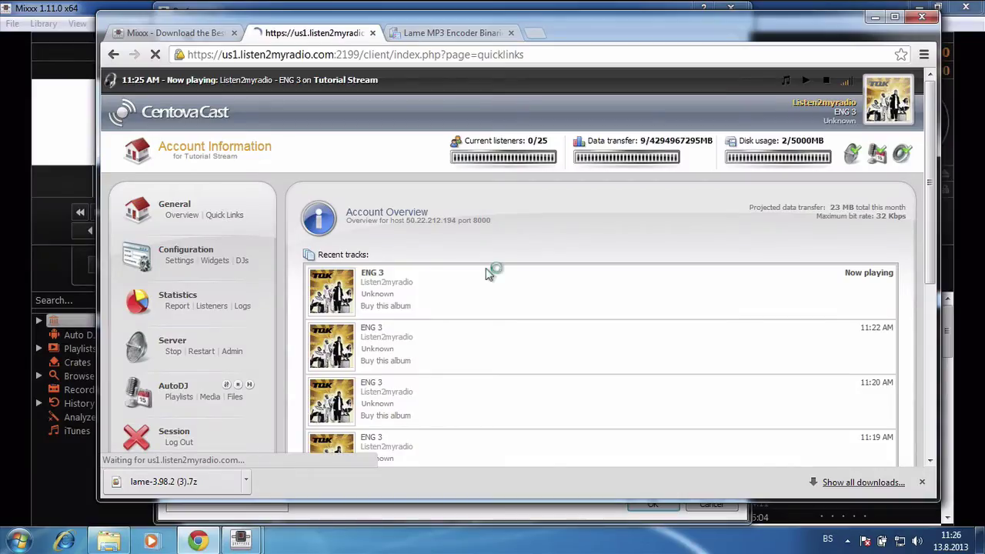
scroll(488, 275, "down", 10)
scroll(487, 274, "up", 1)
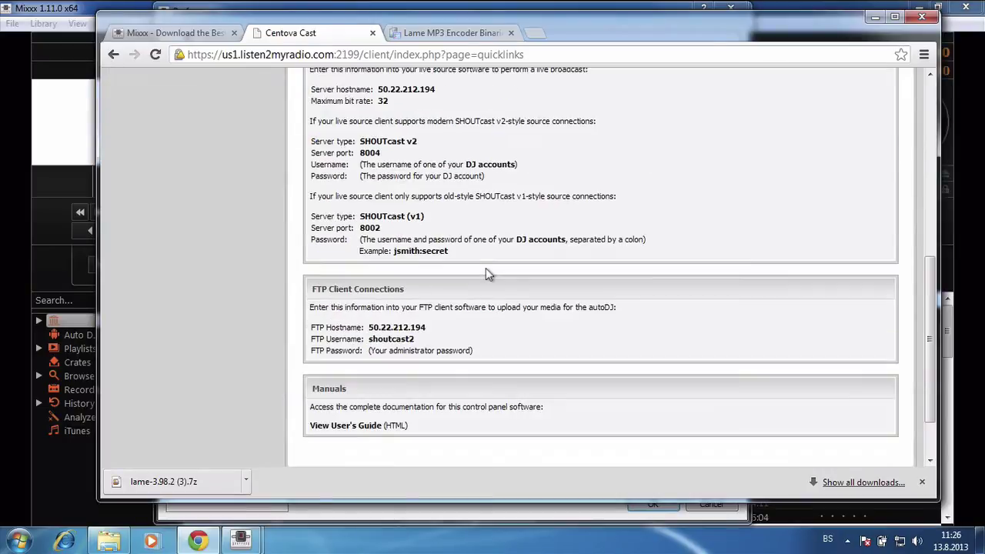
scroll(485, 274, "up", 1)
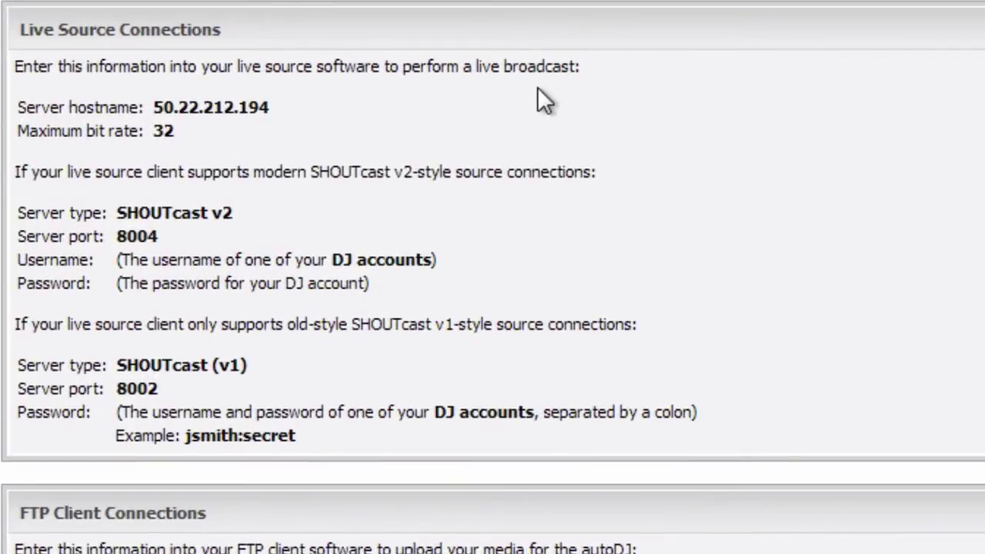
double_click(160, 107)
key("ctrl+c")
right_click(160, 107)
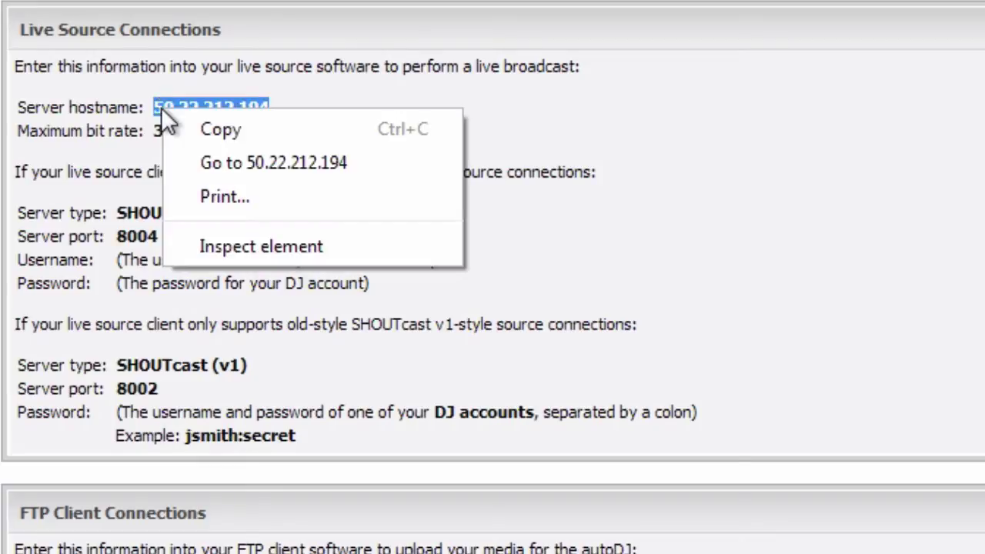
left_click(204, 136)
Bring Mixxx's Live Broadcasting preferences back and get ready to paste into the Host field
mouse_move(241, 541)
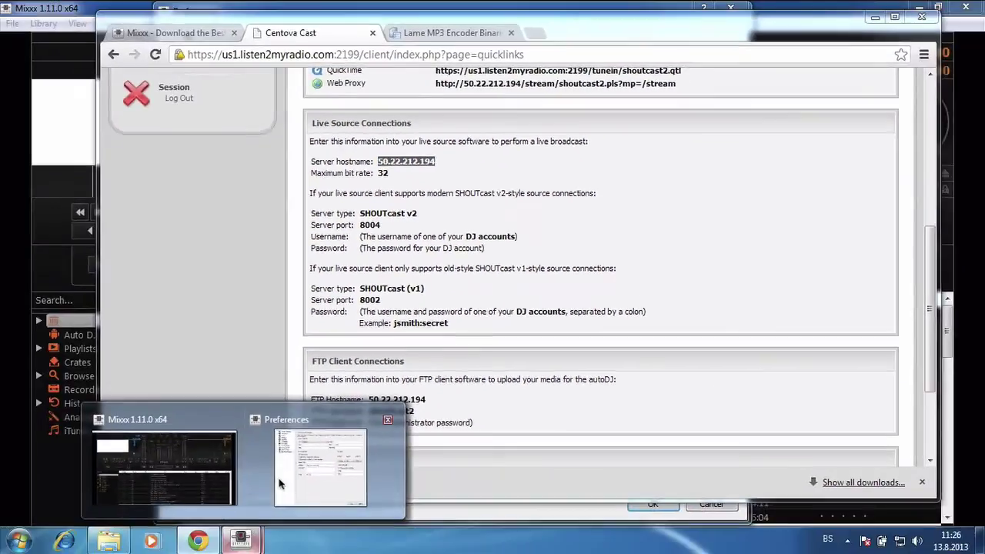
left_click(296, 478)
right_click(438, 125)
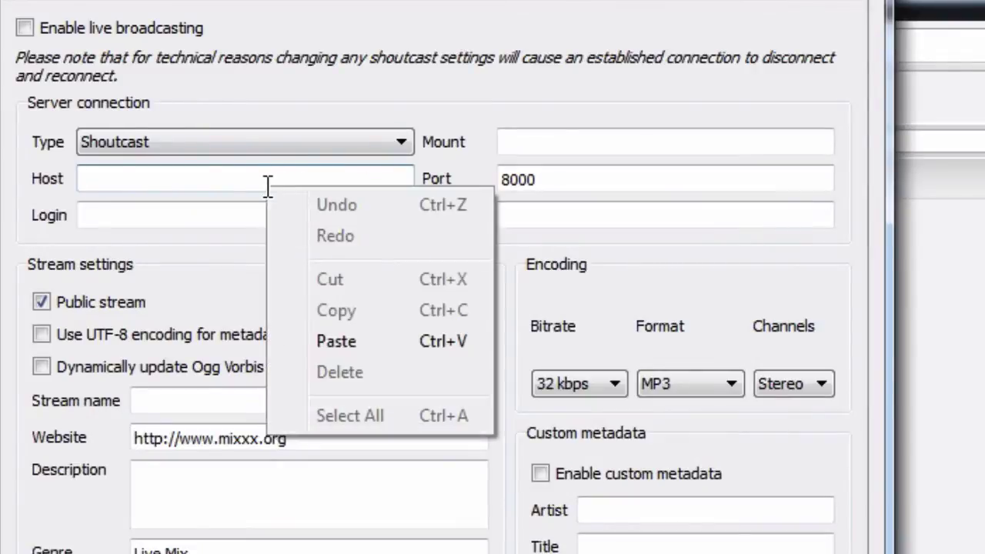
Paste 50.22.212.194 into Mixxx's Host field and delete the trailing space
left_click(353, 333)
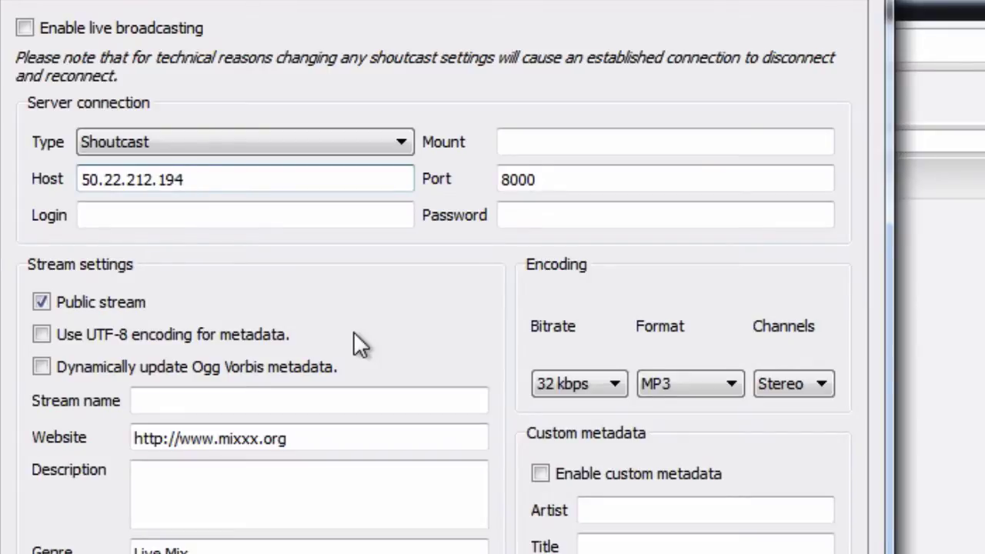
key("Left")
key("Left")
key("Left")
key("Left")
key("Left")
key("Left")
key("Left")
key("Left")
key("Left")
key("Left")
key("Left")
key("Left")
key("Left")
key("Right")
key("Right")
key("Right")
key("Right")
key("Right")
key("Right")
key("Right")
key("Right")
key("Right")
key("Right")
key("Right")
key("Right")
key("Right")
key("BackSpace")
key("Left")
key("Left")
key("Left")
key("Left")
key("Left")
key("Left")
key("Left")
key("Left")
key("Left")
key("Left")
key("Left")
key("Left")
key("Left")
key("Right")
key("Right")
key("Right")
key("Right")
key("Right")
key("Right")
key("Right")
key("Right")
key("Right")
key("Right")
key("Right")
key("Right")
key("Right")
left_click(978, 491)
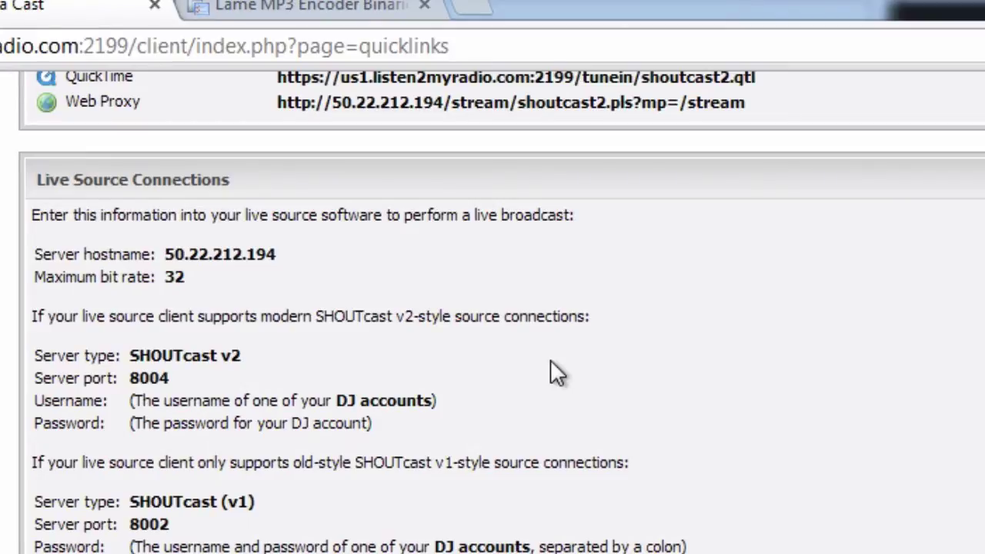
Copy port 8002 from Centova Cast and paste it over Mixxx's port 8000
double_click(151, 524)
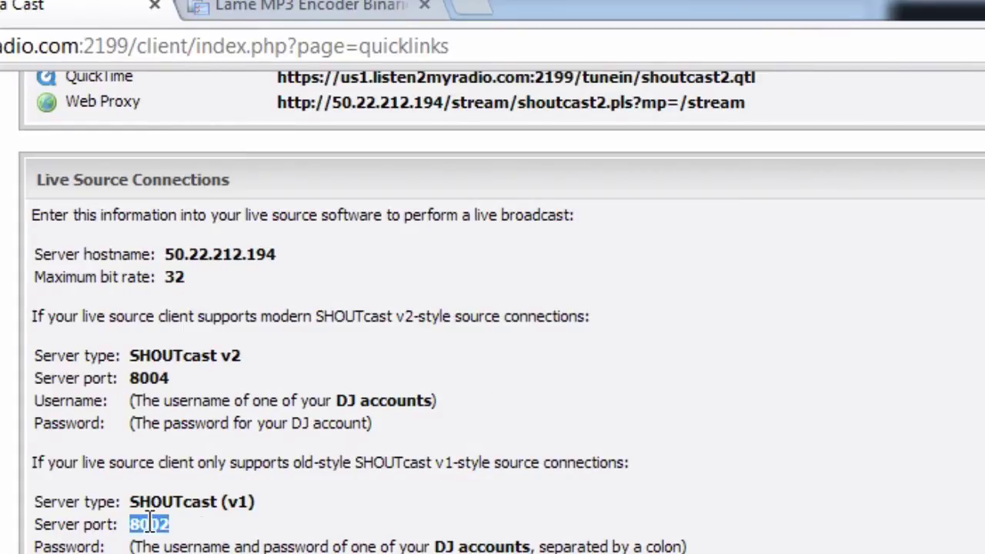
right_click(151, 523)
left_click(205, 541)
key("alt+Tab")
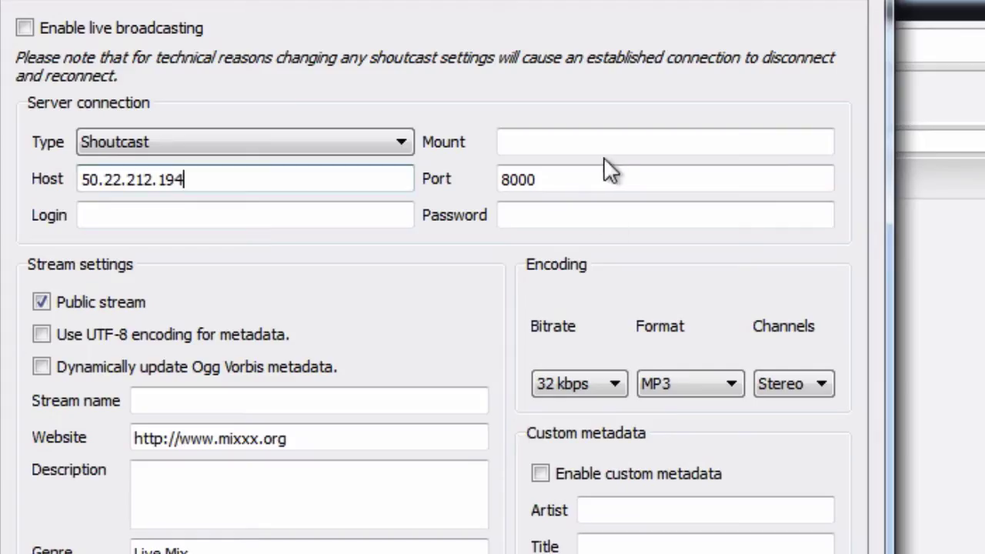
double_click(594, 189)
right_click(593, 189)
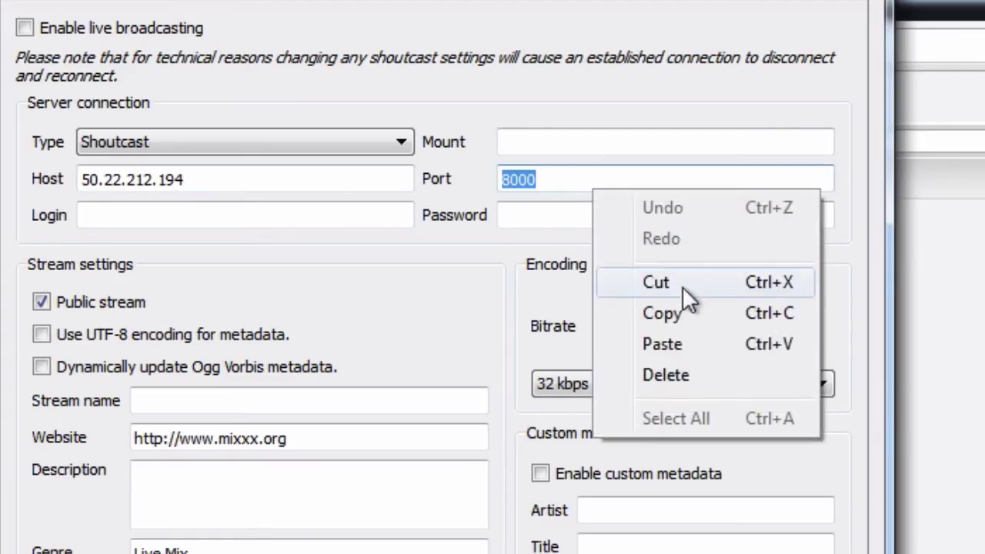
left_click(685, 339)
Enter the login name admin in Mixxx's broadcasting settings
left_click(155, 209)
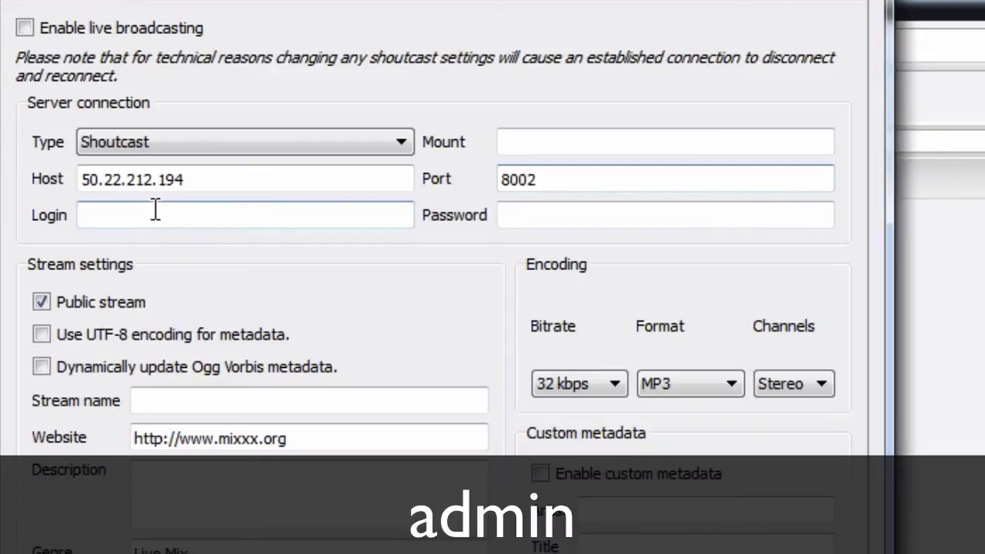
type("admin")
left_click(619, 204)
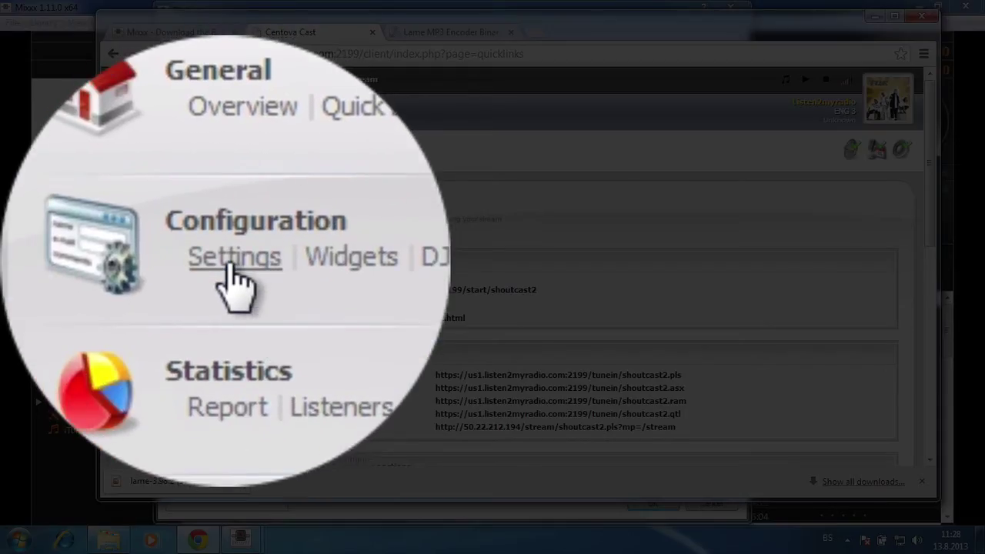
Check Centova Cast's stream settings and overview, glance at Mixxx preferences, then return to Chrome
left_click(234, 270)
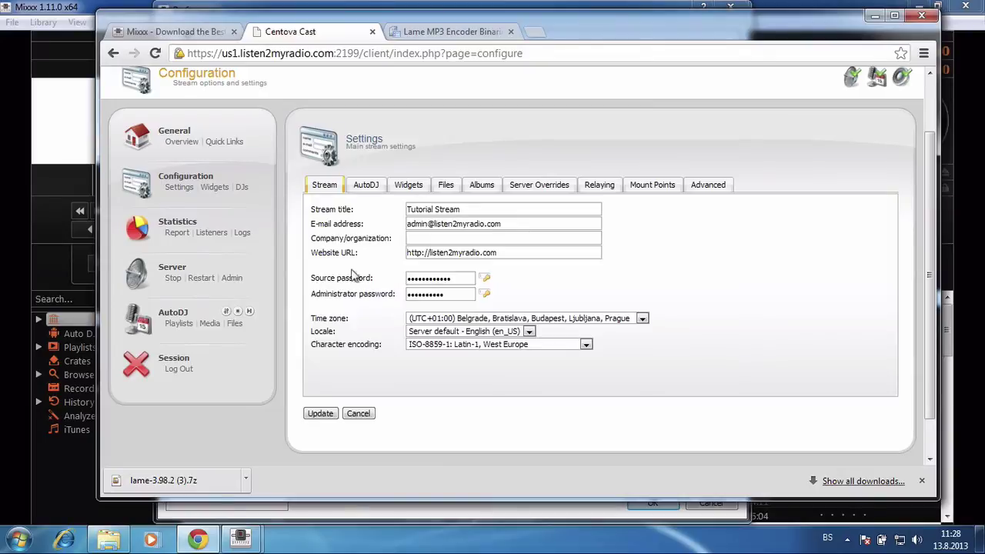
left_click(188, 142)
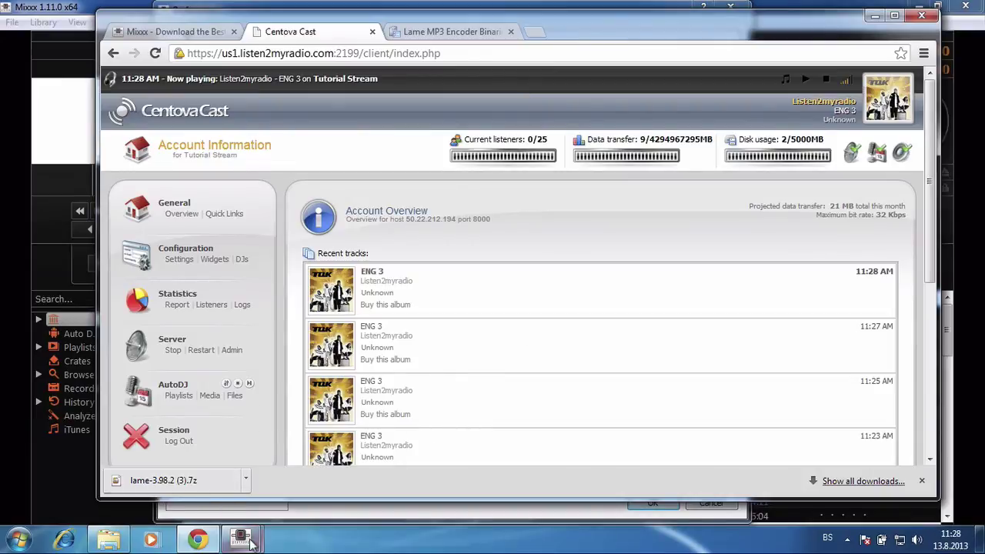
mouse_move(240, 539)
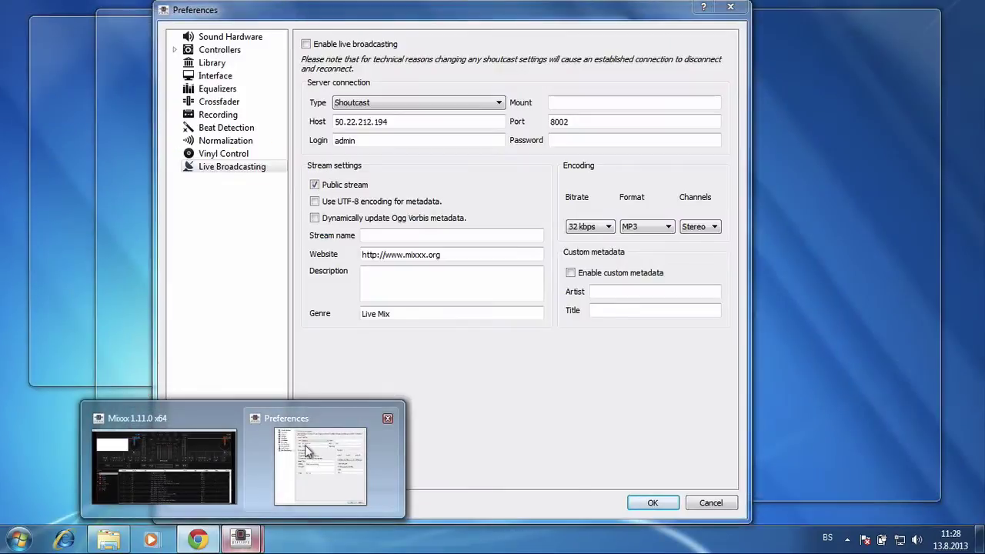
left_click(306, 450)
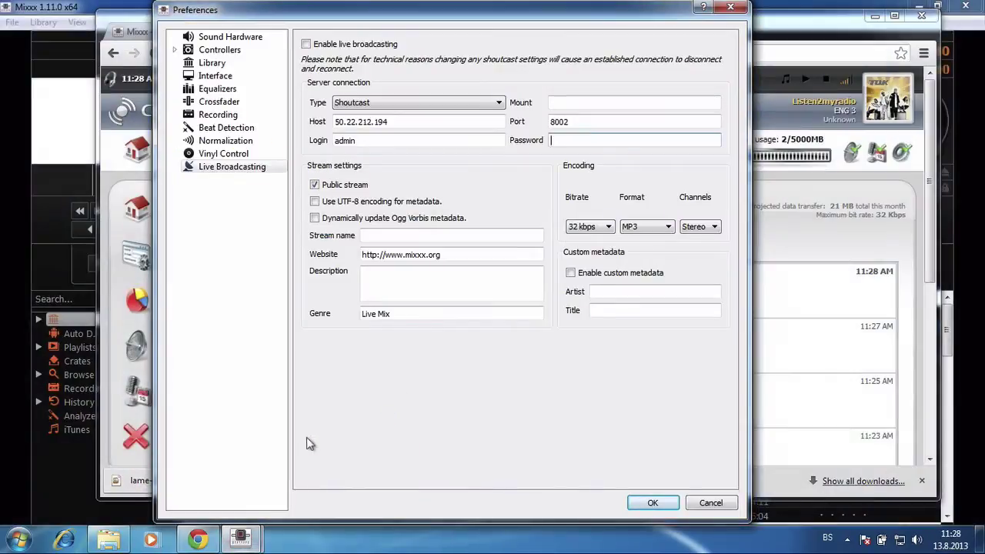
left_click(879, 271)
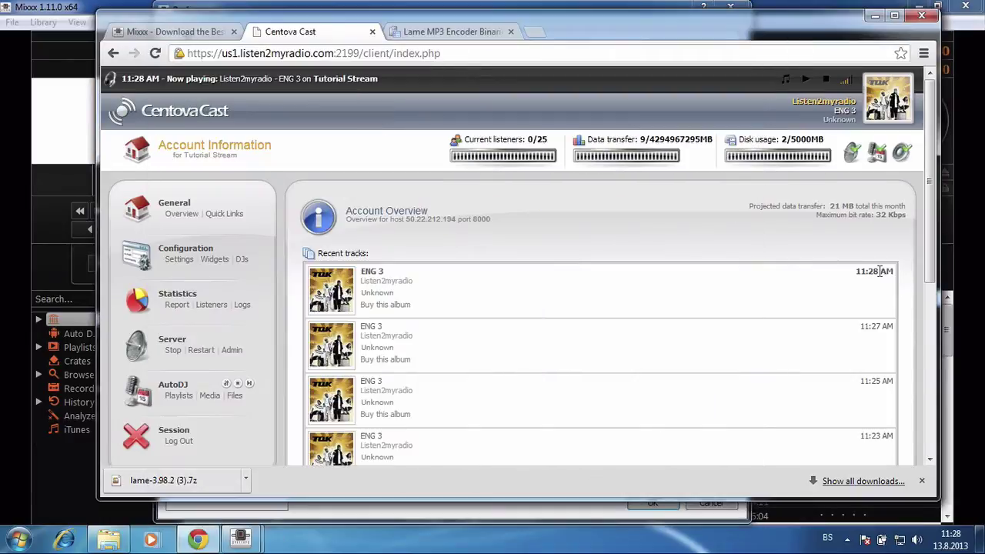
Open Centova Cast's DJ management page and start a new DJ account
left_click(242, 260)
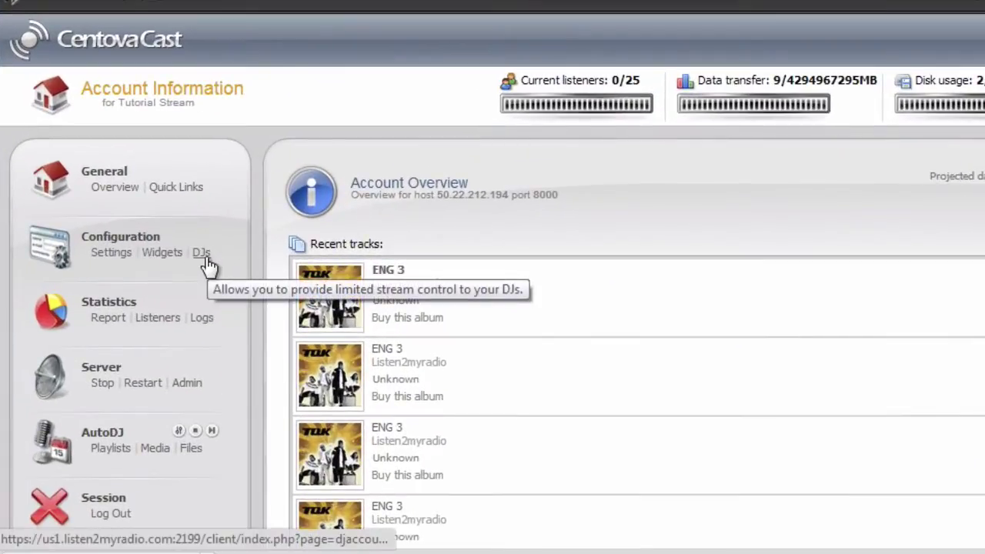
left_click(243, 261)
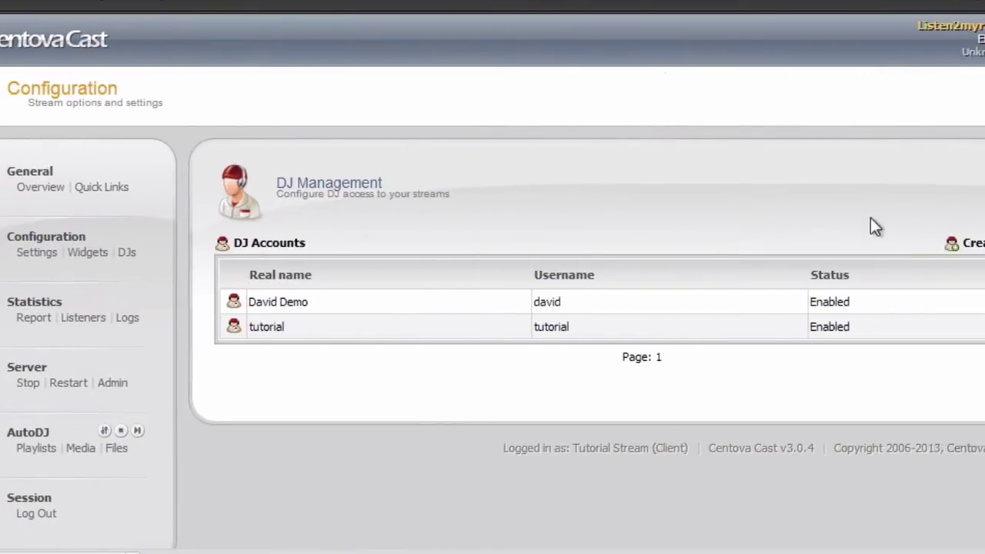
left_click(914, 256)
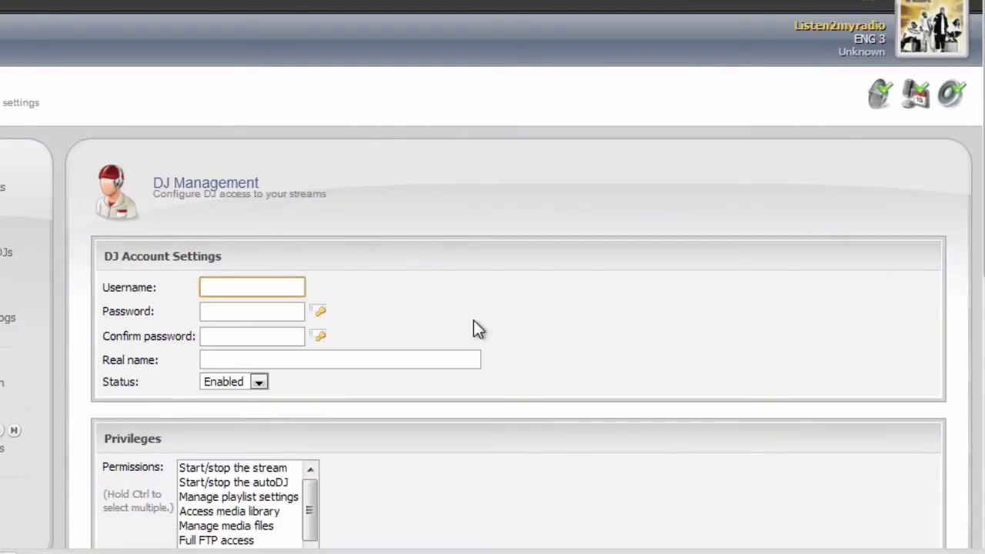
Fill in the DJ username, the password twice, and real name Tutorial Account
type("l2mr")
key("Tab")
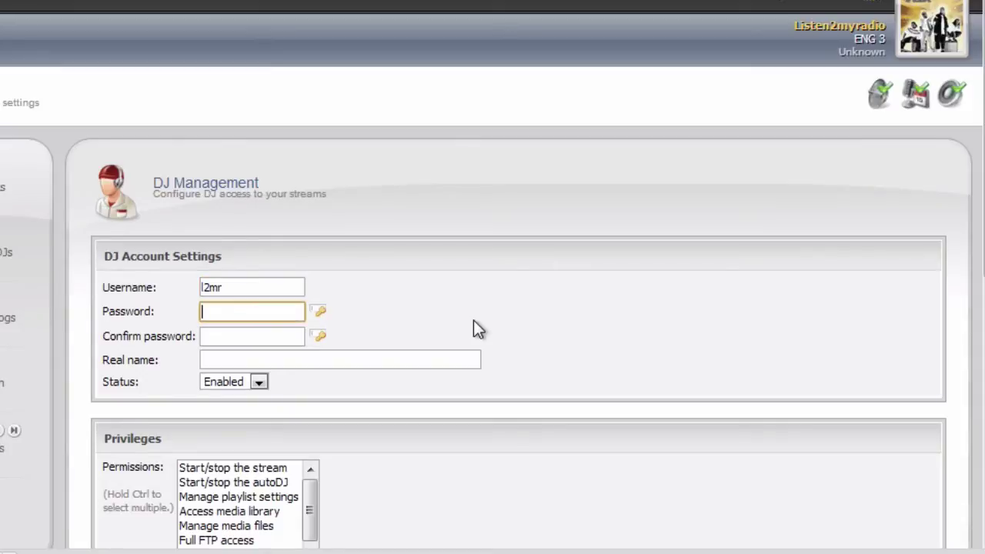
type("pas")
key("BackSpace")
key("BackSpace")
type("ass")
key("Tab")
type("pass")
key("Tab")
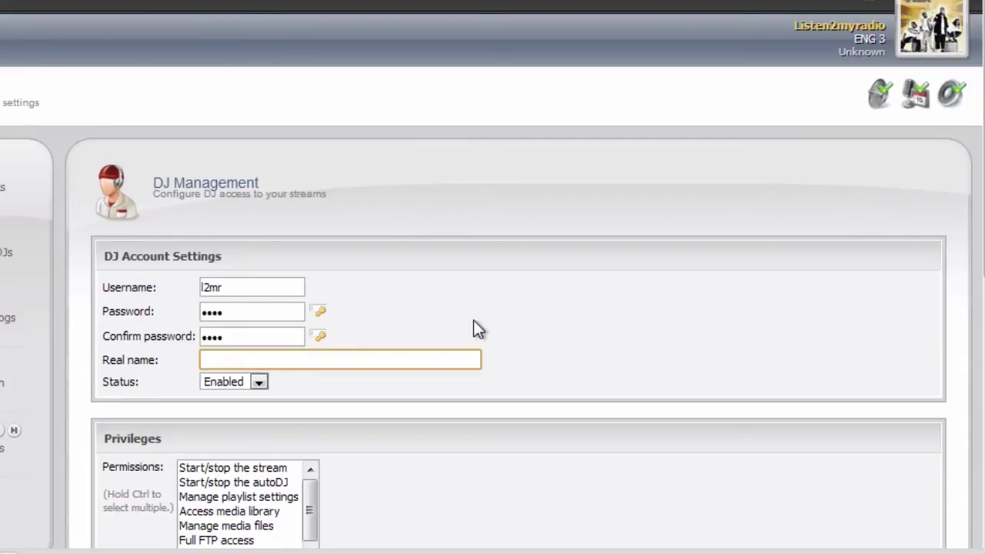
type("Tutor")
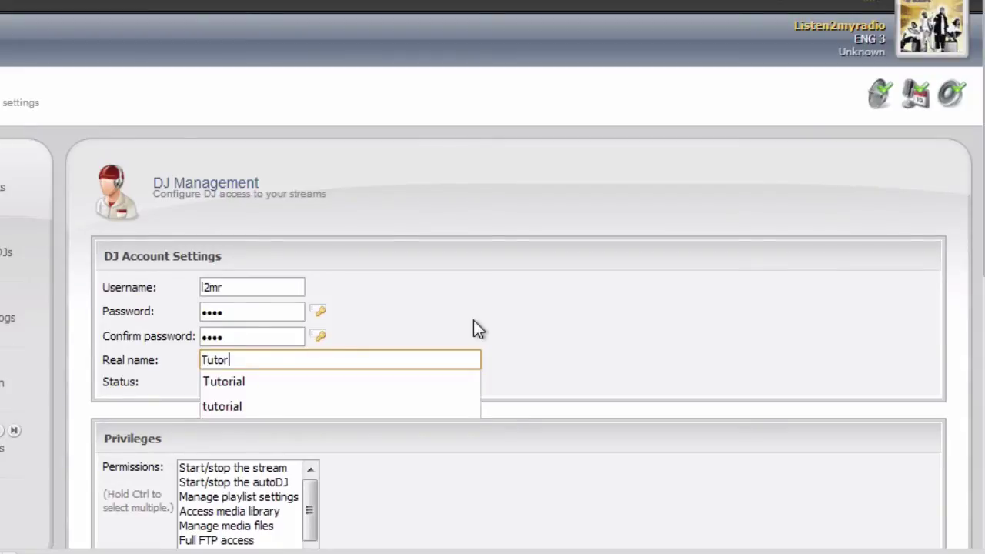
type("ial Account")
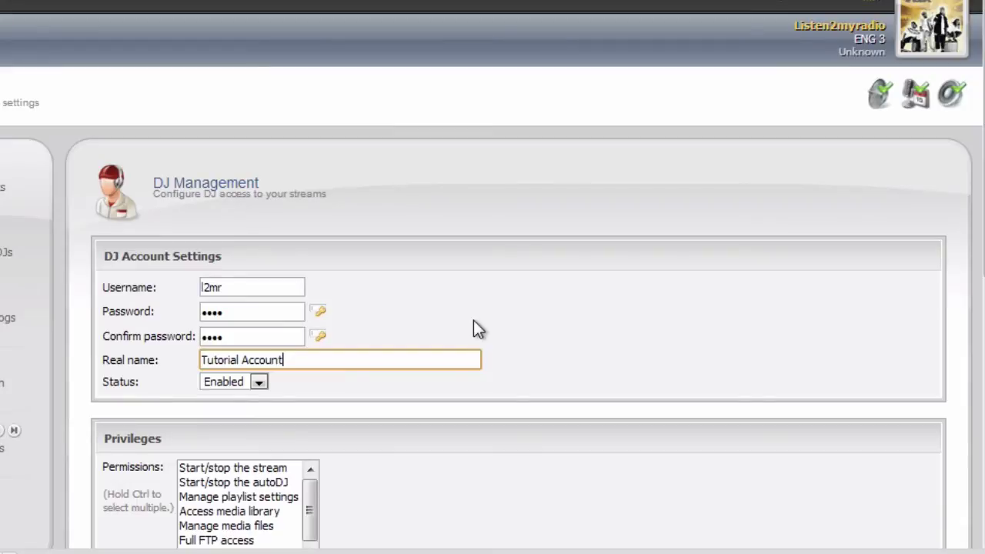
scroll(512, 312, "down", 7)
scroll(514, 313, "up", 3)
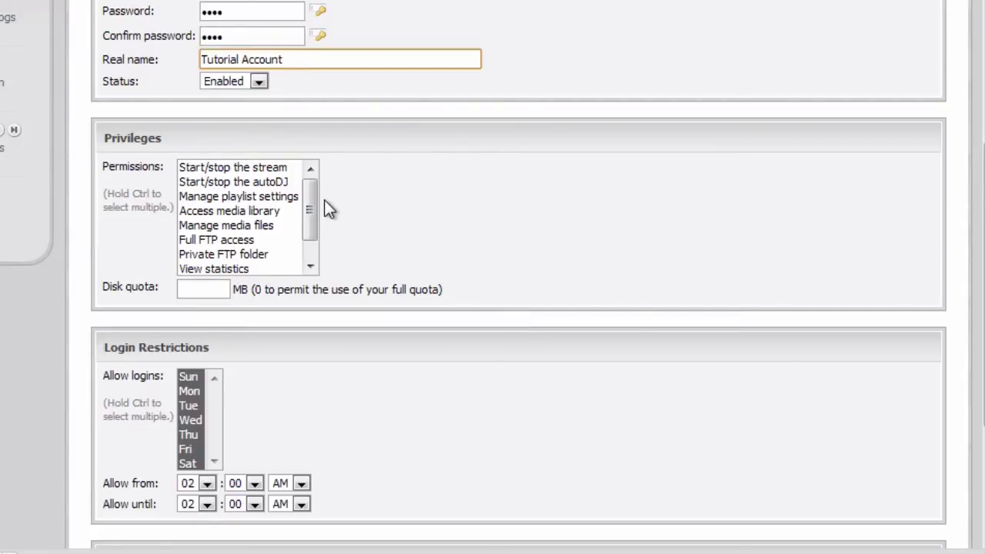
Select DJ permissions, trying playlist, media, FTP and autoDJ items, then Start/stop the stream through View logs
left_click_drag(315, 202, 320, 177)
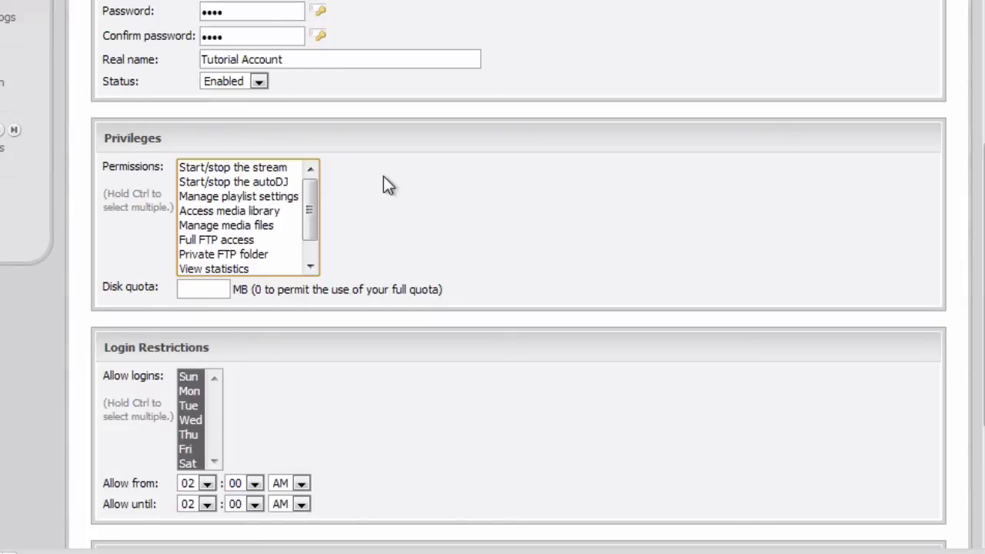
left_click(245, 198)
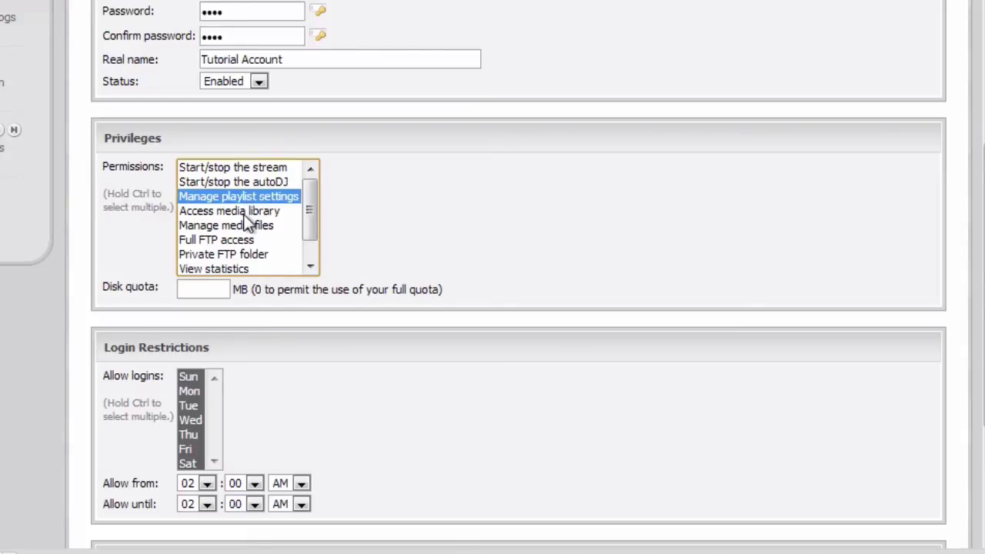
left_click(244, 212, "ctrl")
left_click(241, 241, "ctrl")
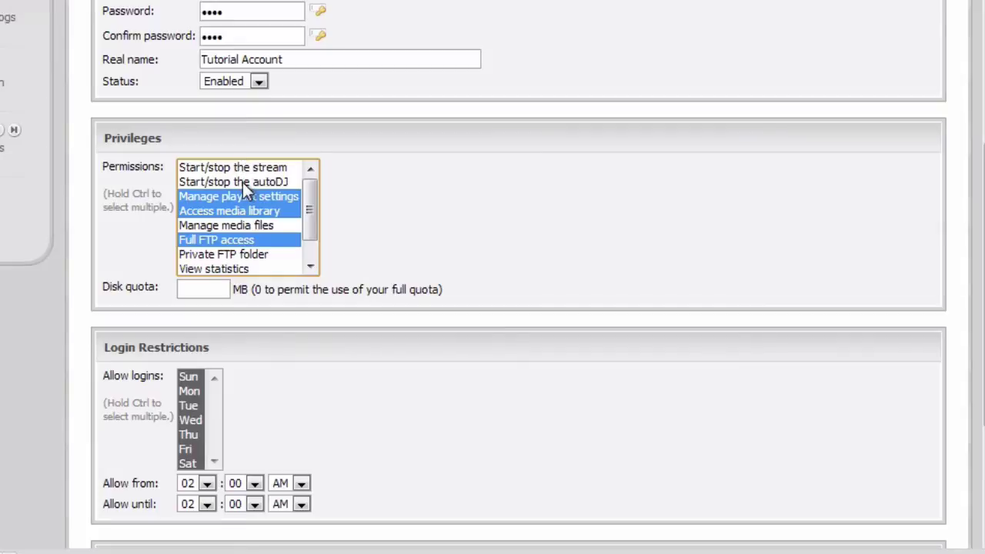
left_click(243, 182, "ctrl")
left_click(254, 169)
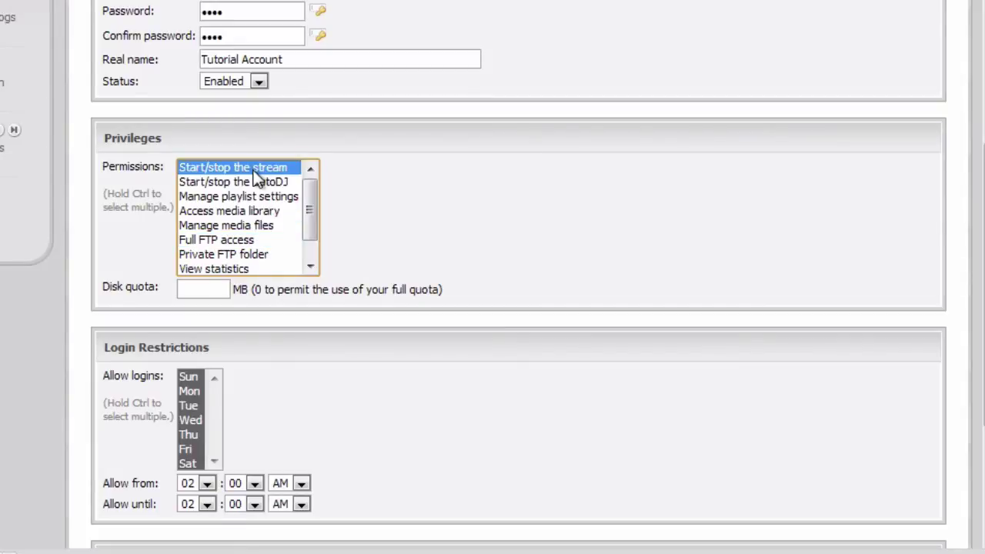
left_click_drag(315, 199, 312, 229)
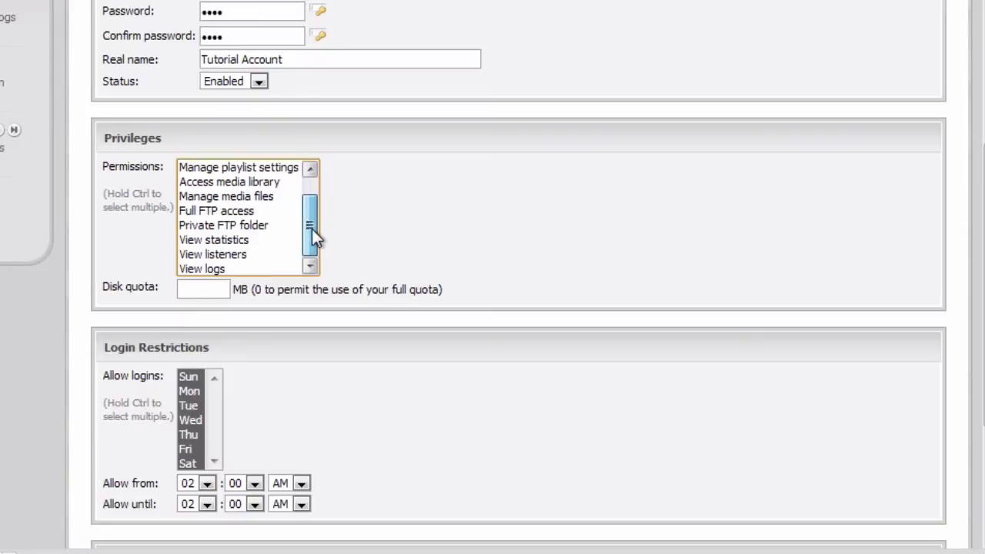
left_click(228, 268, "shift")
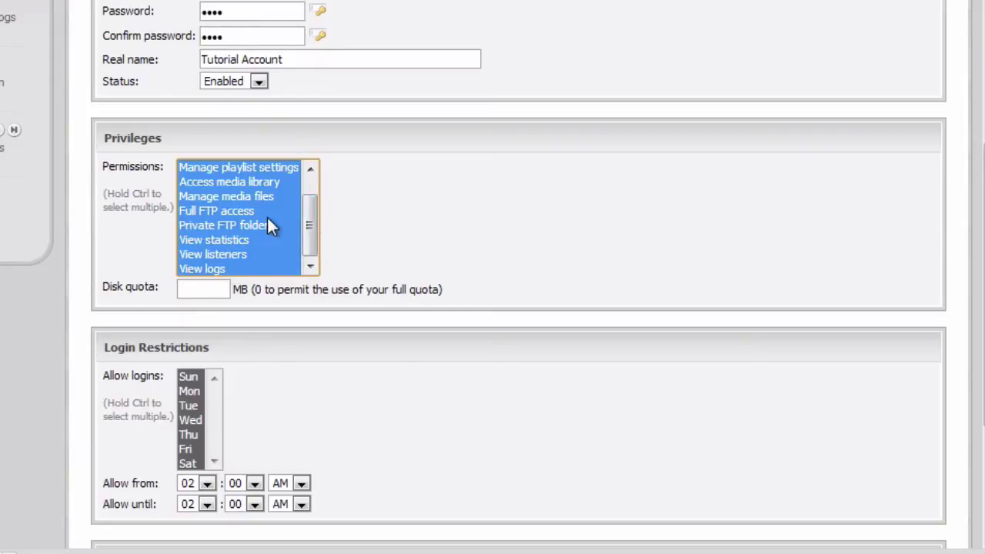
Reselect every permission from Start/stop the stream to View logs after a stray Start menu
scroll(267, 219, "up", 5)
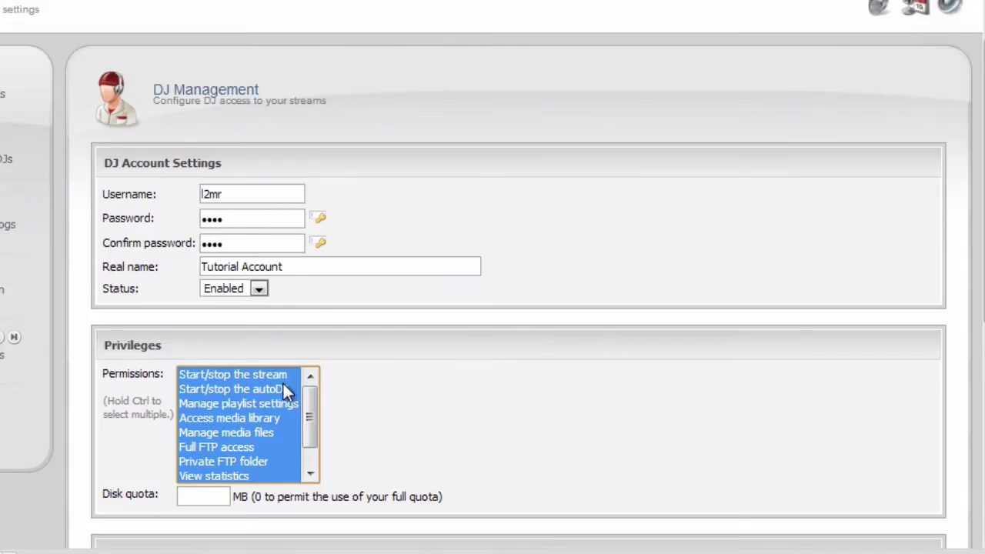
left_click(285, 391)
left_click(258, 421)
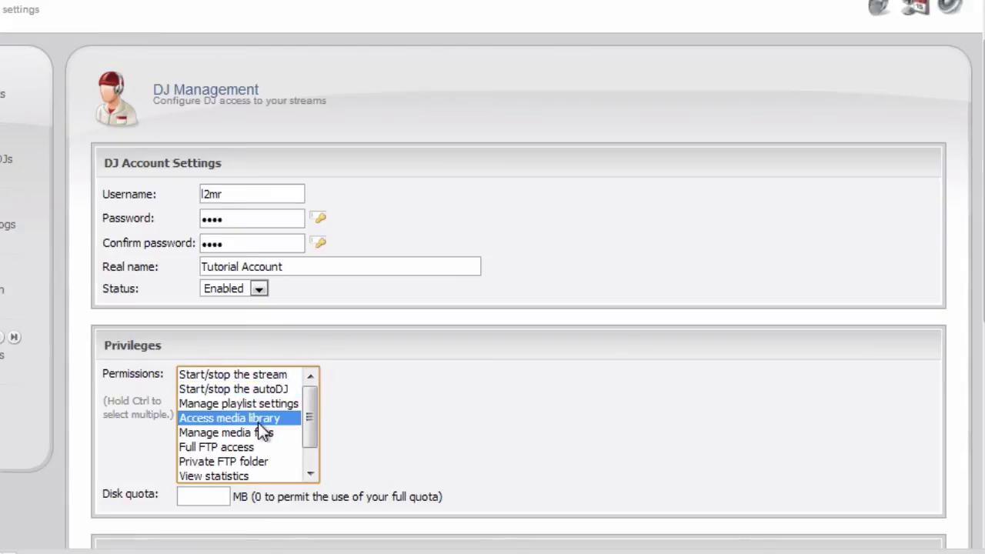
key("super")
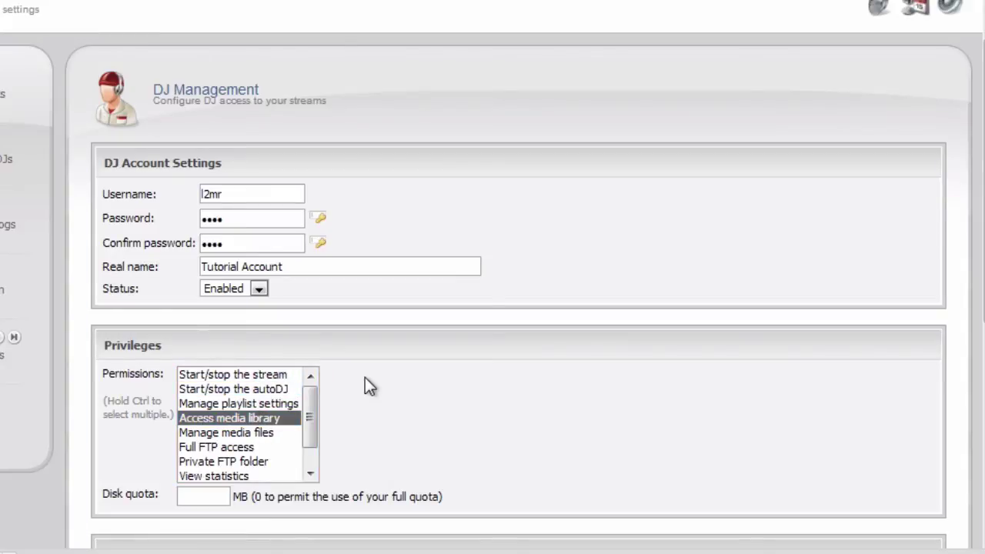
left_click(281, 377)
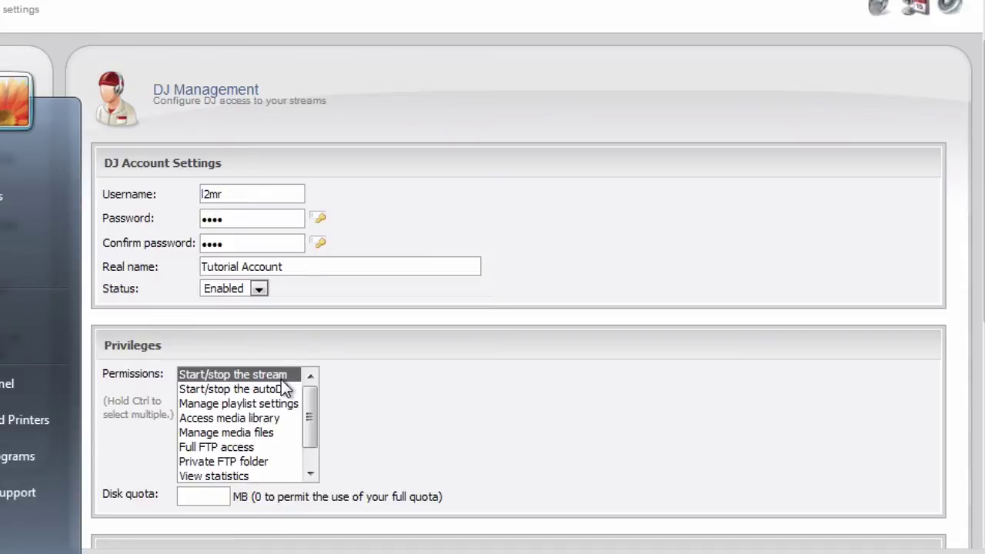
left_click(376, 404)
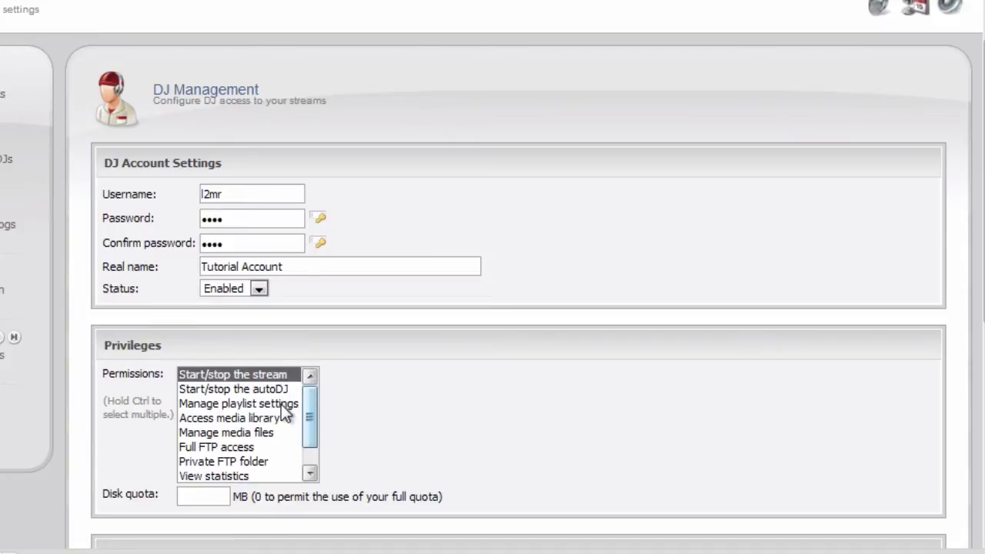
key("ctrl+a")
left_click(353, 404)
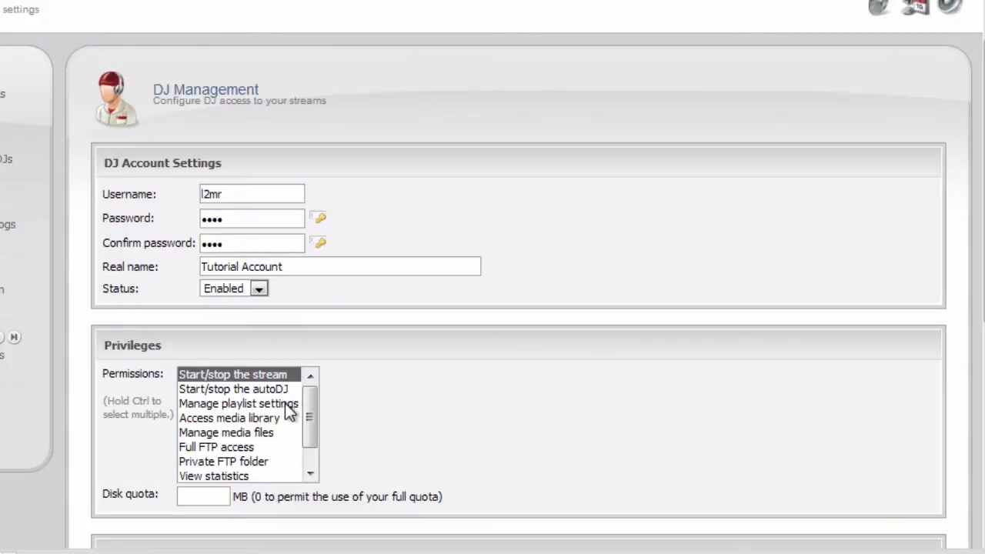
left_click_drag(307, 403, 308, 445)
left_click(226, 470, "shift")
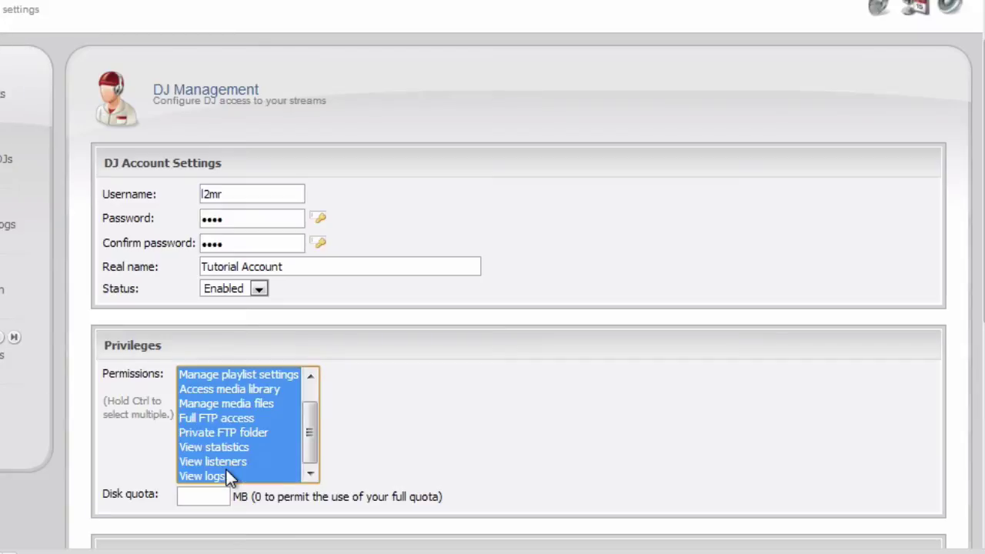
scroll(350, 201, "down", 5)
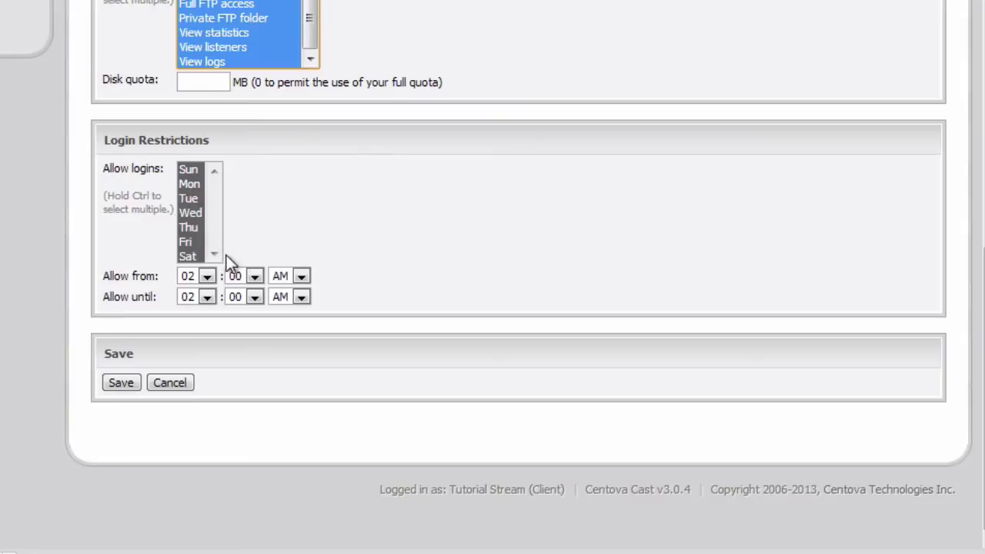
Save the Tutorial Account DJ, confirm a server restart, and go back to the overview
left_click(462, 248)
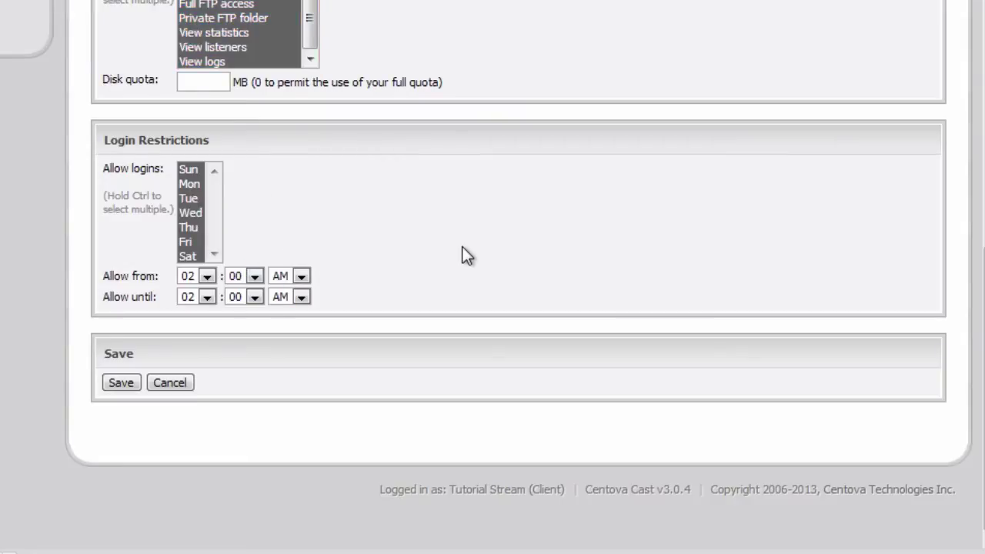
left_click(119, 384)
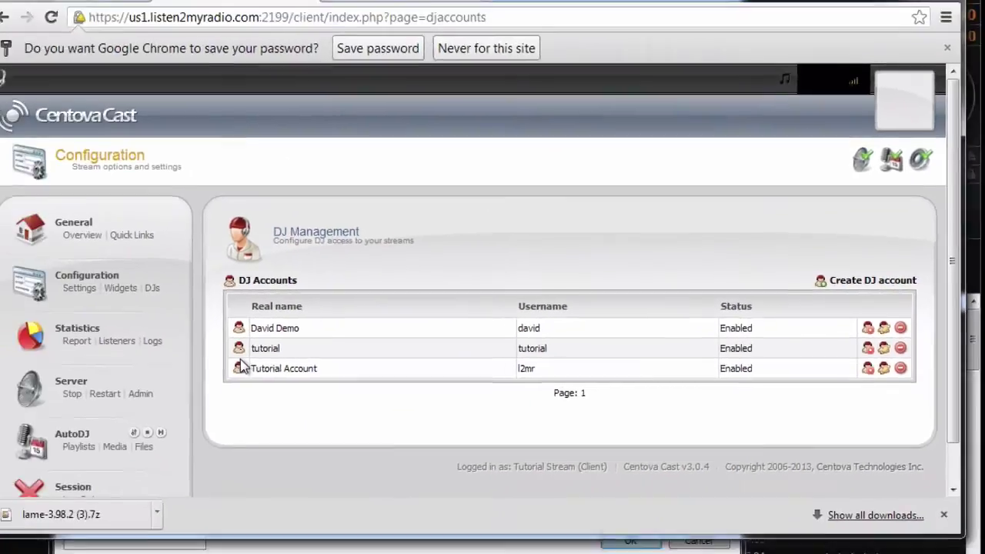
scroll(390, 308, "down", 1)
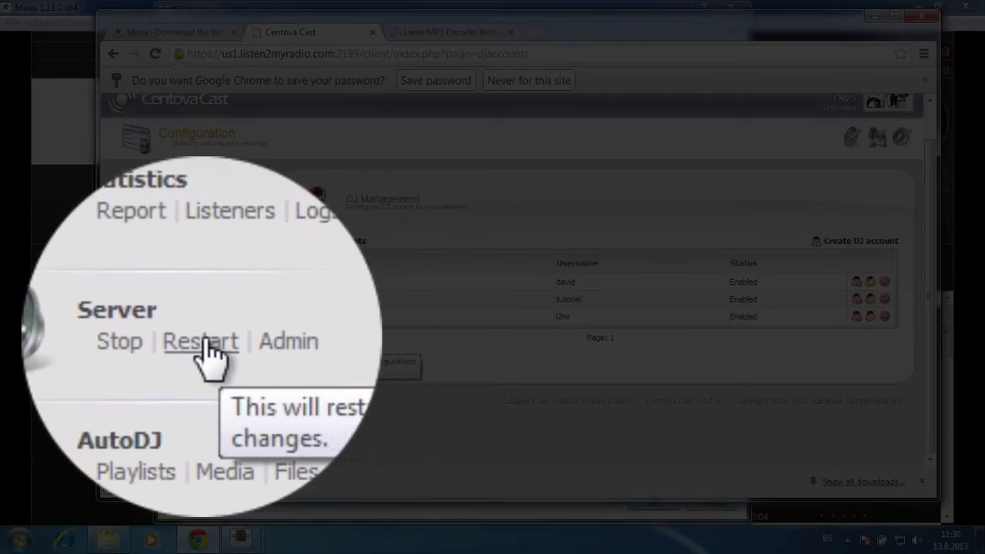
left_click(201, 338)
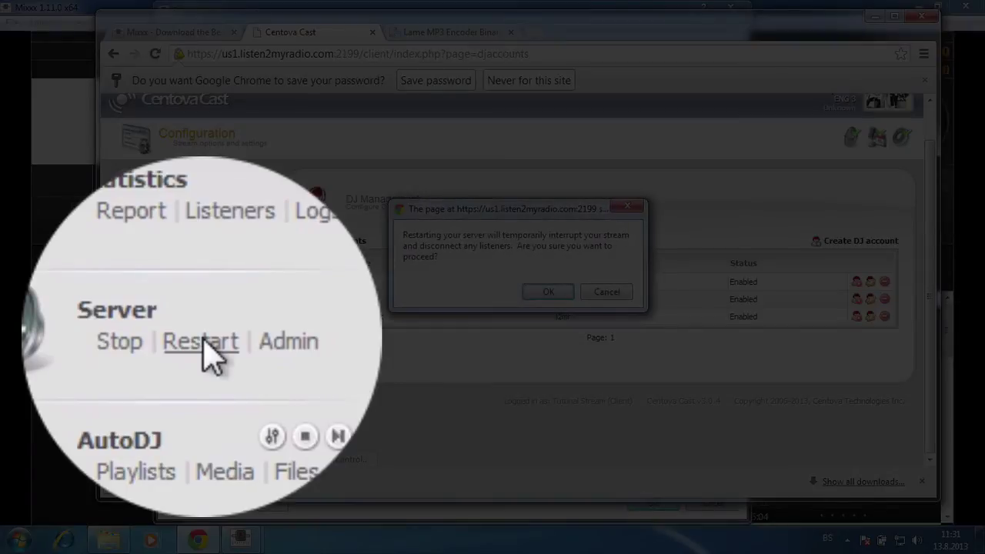
key("Return")
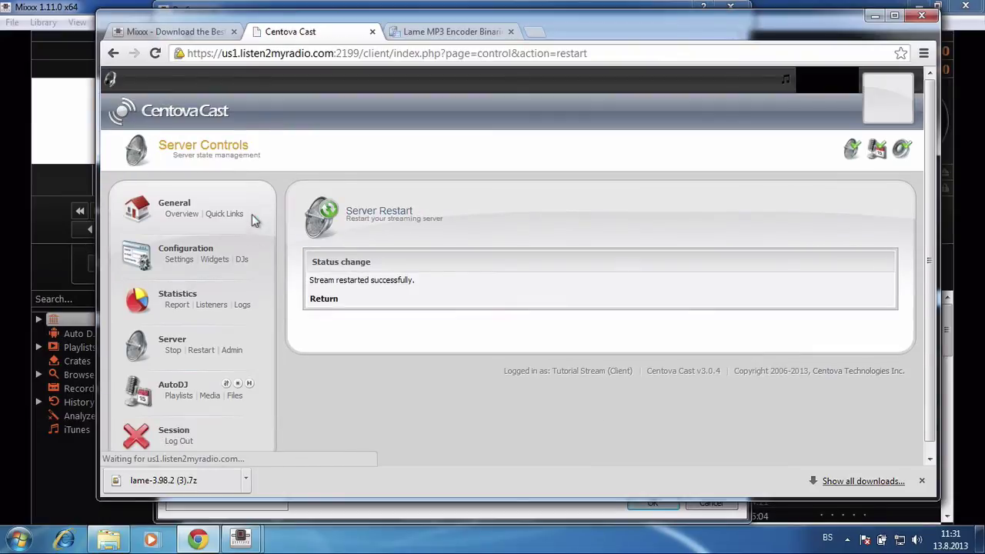
left_click(185, 217)
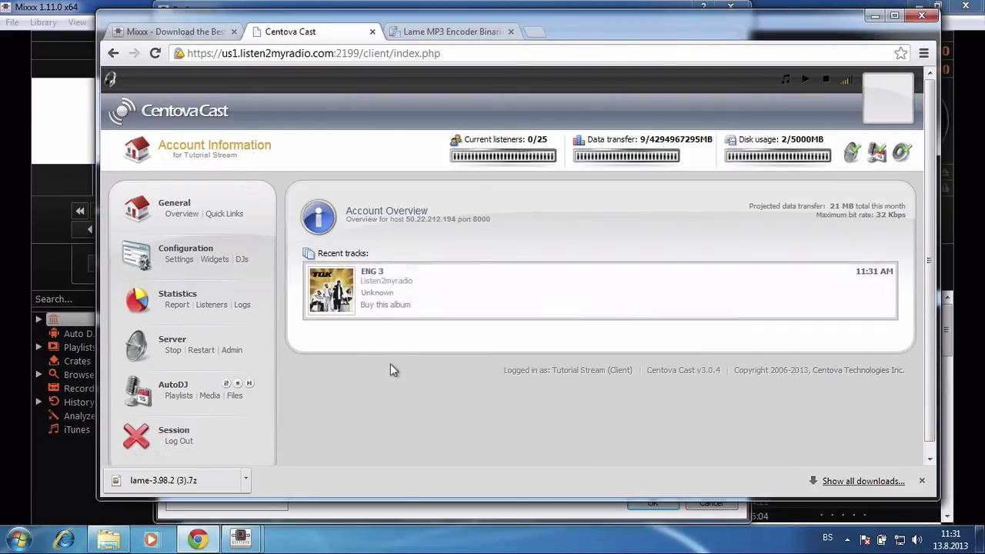
Back in Mixxx's Live Broadcasting preferences, type the server password
mouse_move(242, 541)
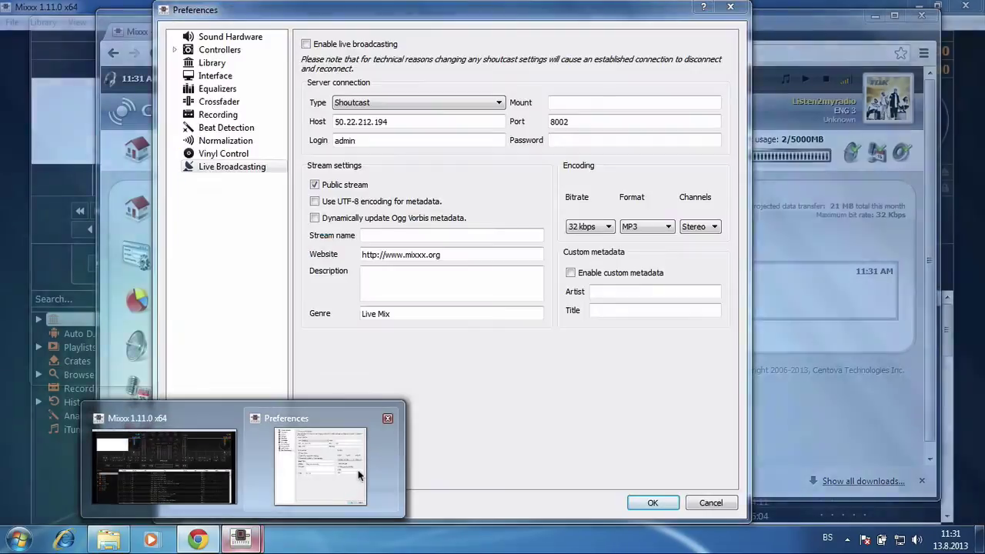
left_click(351, 488)
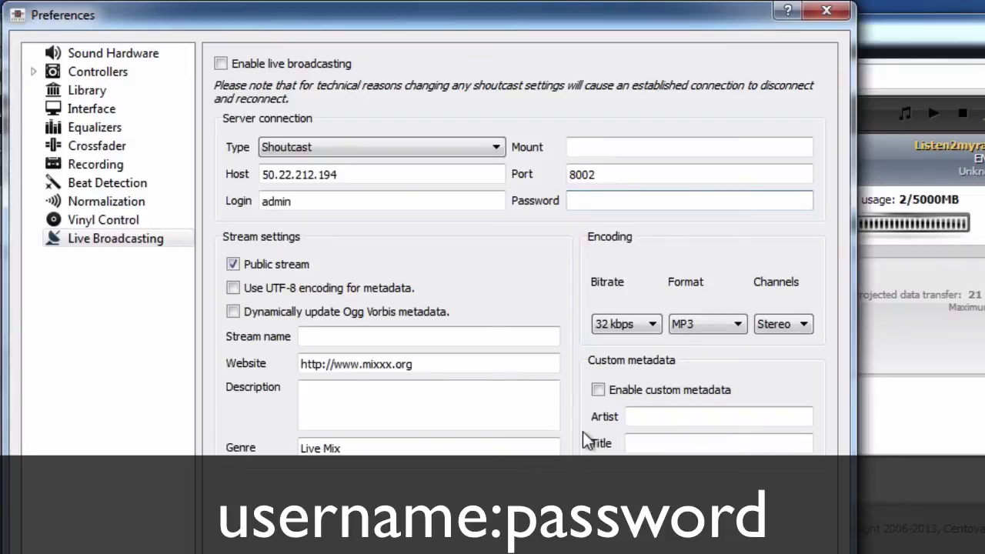
type("*********")
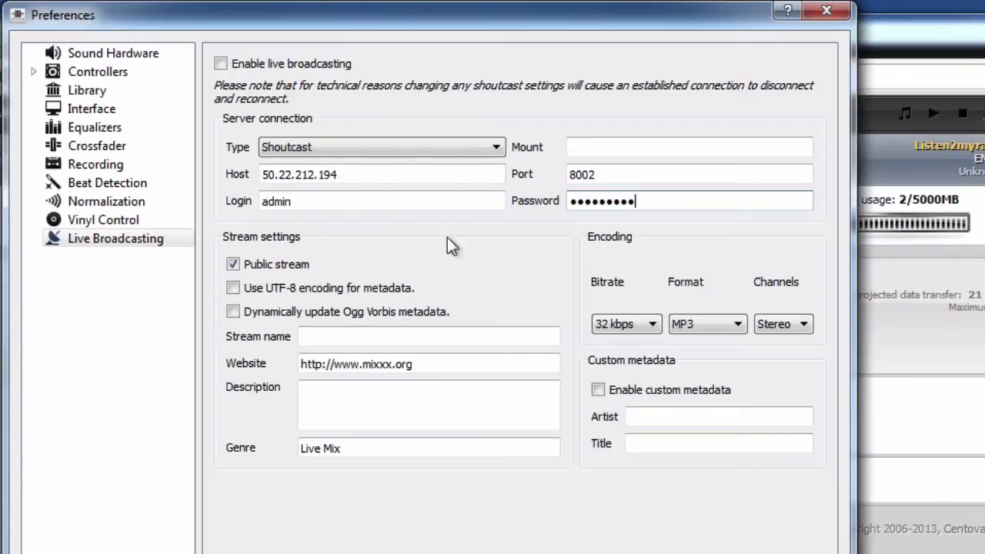
left_click(346, 340)
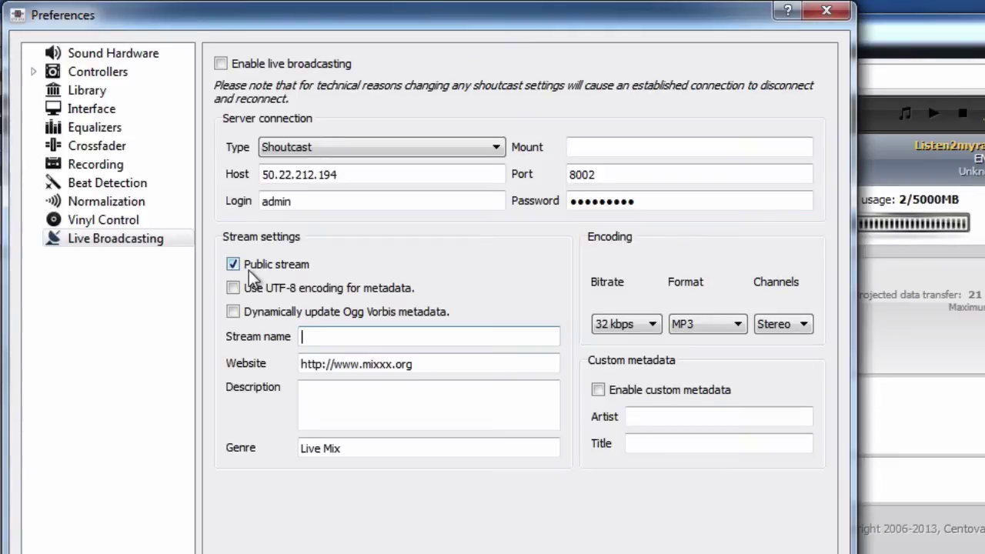
type("TUto")
key("ctrl+a")
key("BackSpace")
type("l2mr Tutorial")
key("Tab")
key("BackSpace")
type("h")
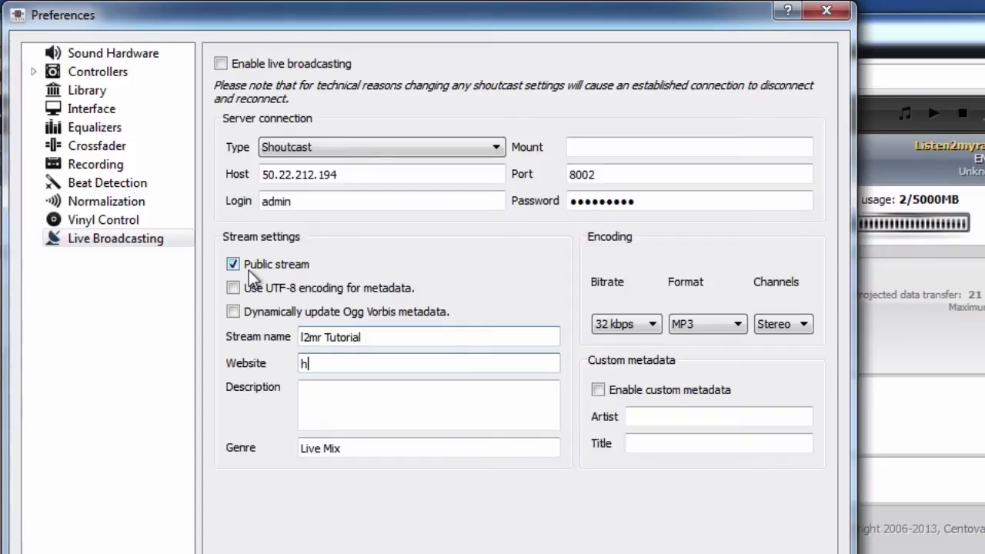
type("ttp://wwww")
key("BackSpace")
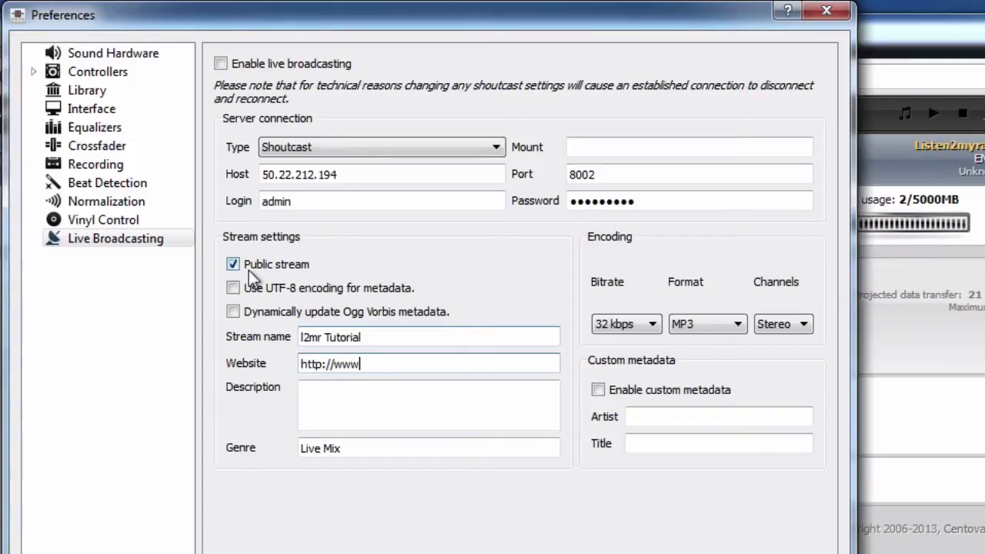
type(".listen2myradio.com")
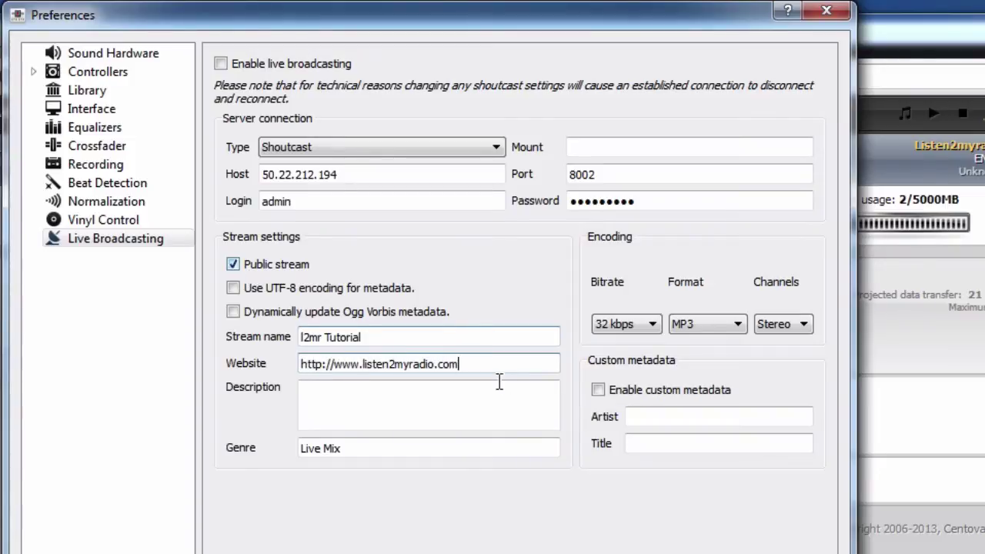
left_click(426, 413)
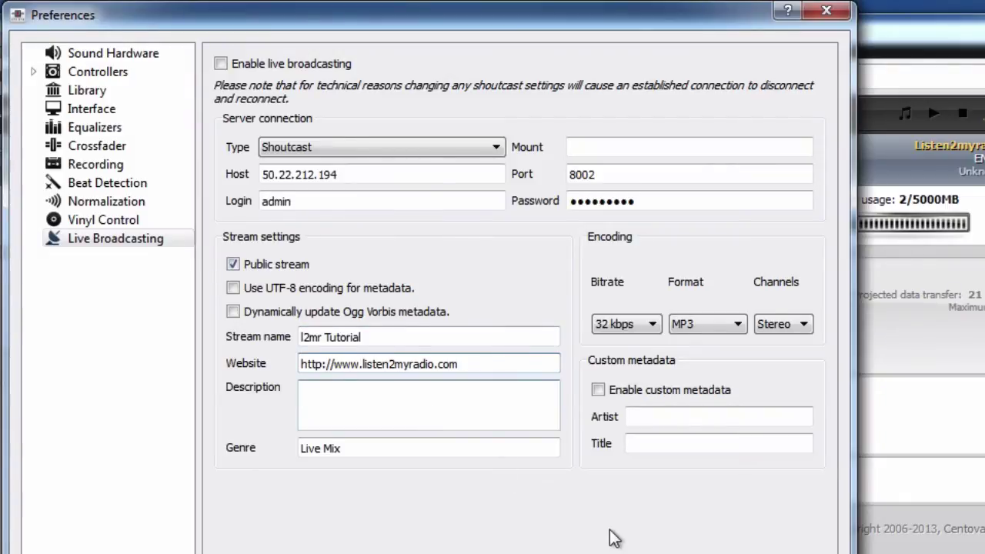
Switch to Centova Cast's Quick Links page to review the connection details
left_click(952, 448)
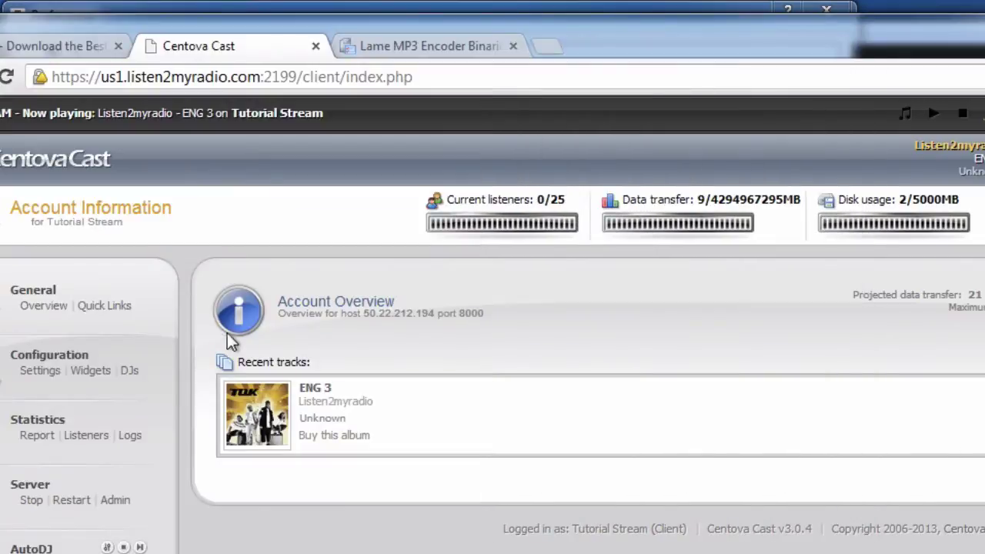
left_click(90, 307)
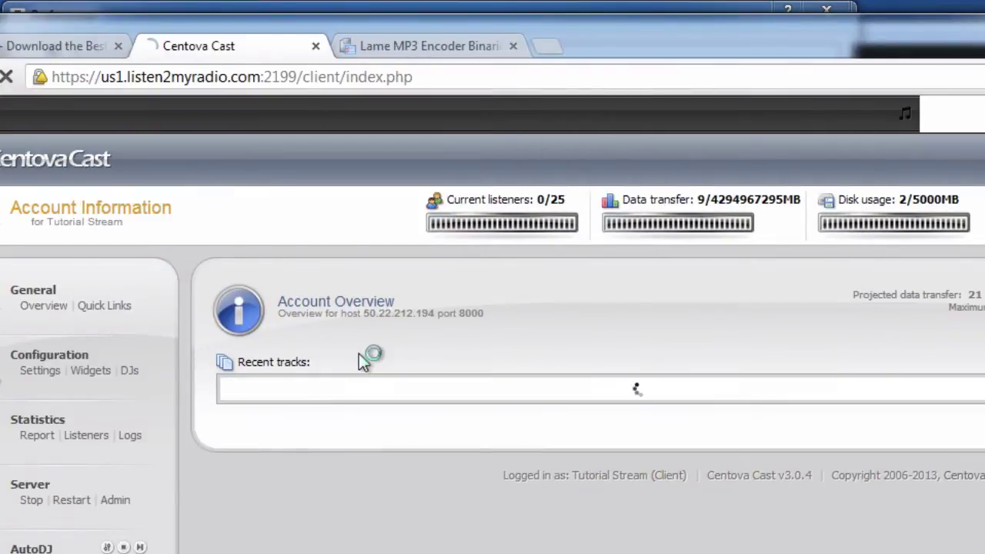
scroll(359, 356, "down", 4)
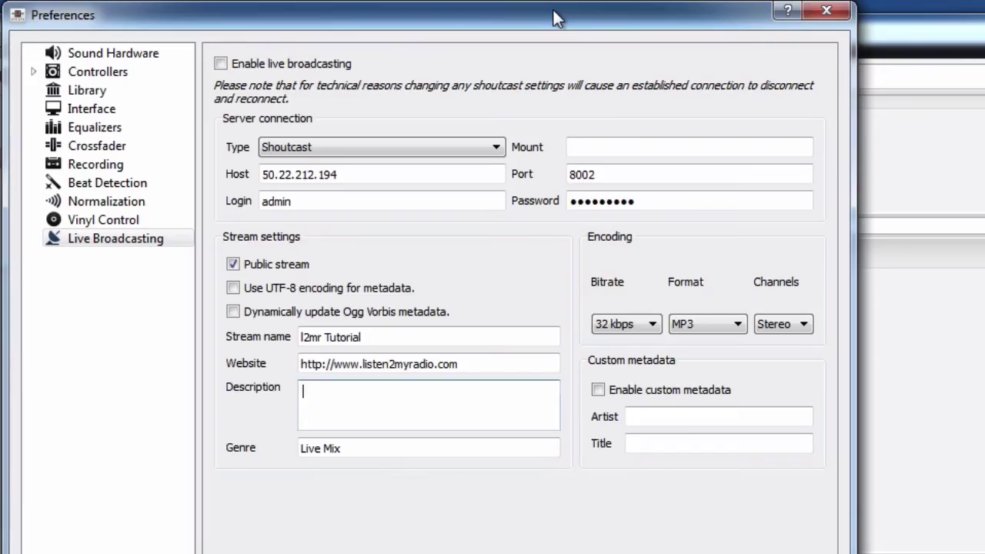
Keep 32 kbps MP3 encoding, enable live broadcasting, and apply the preferences with OK
left_click(653, 327)
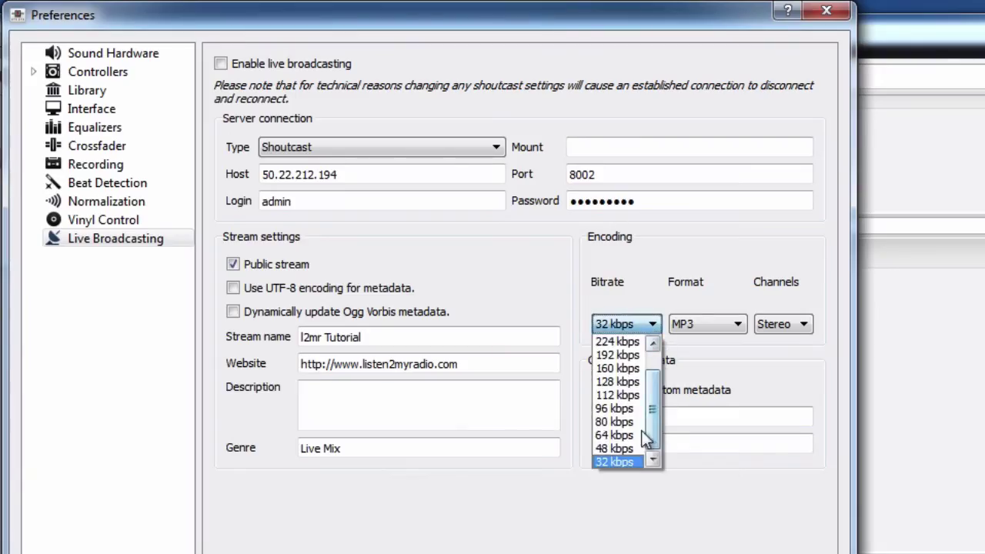
left_click(619, 461)
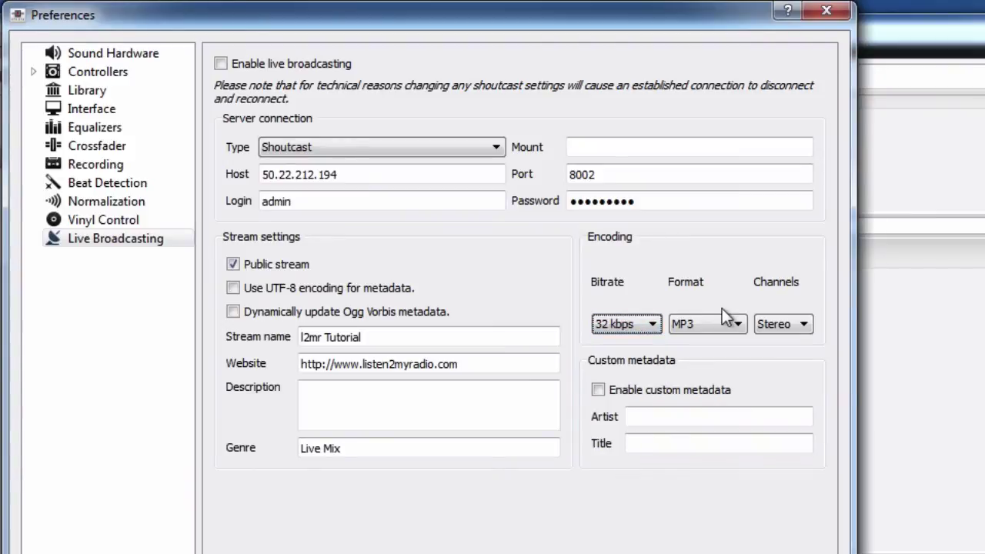
left_click(726, 323)
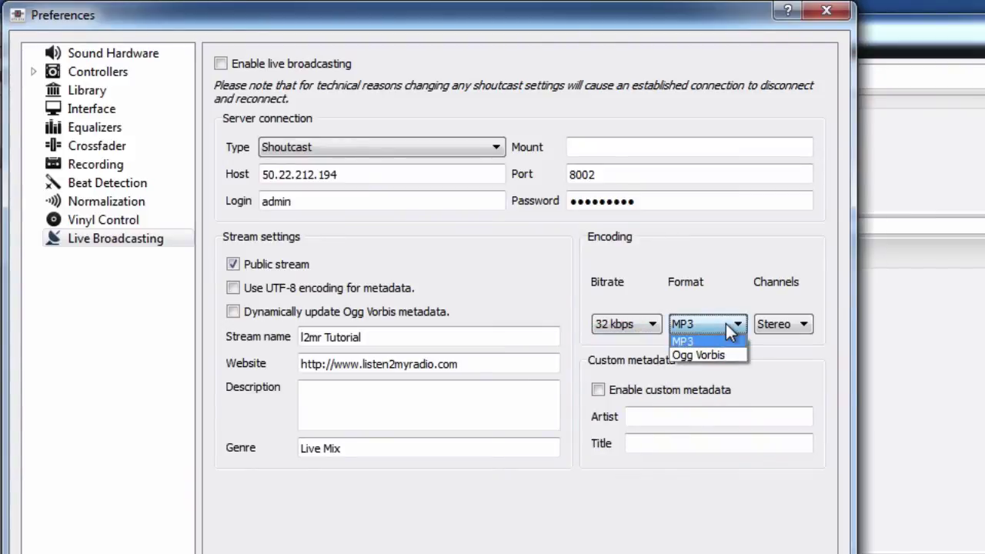
left_click(726, 323)
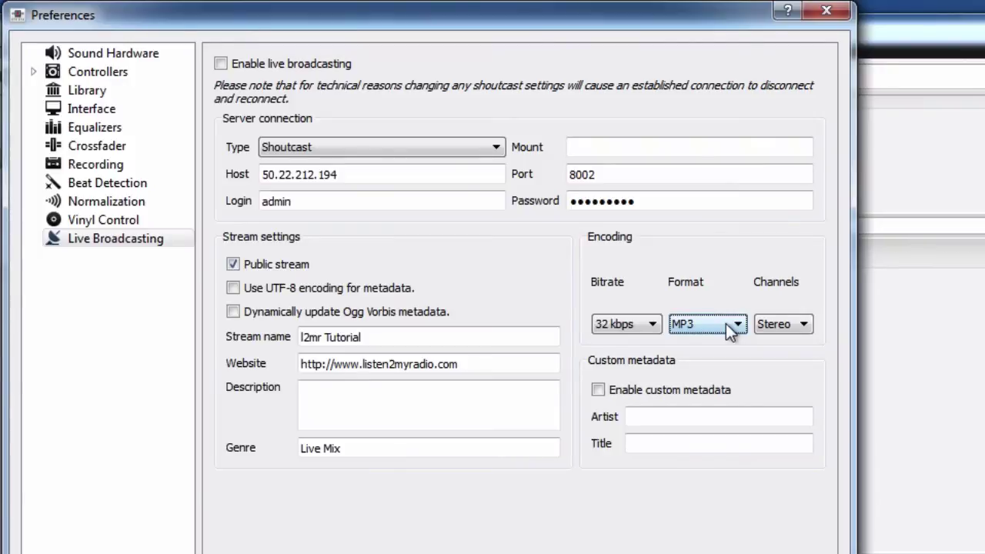
left_click(288, 63)
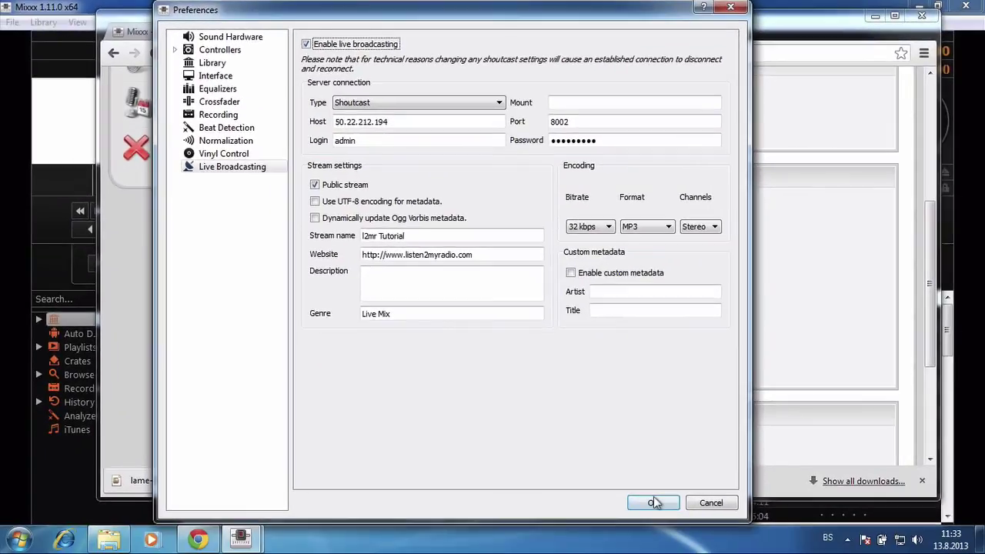
left_click(654, 503)
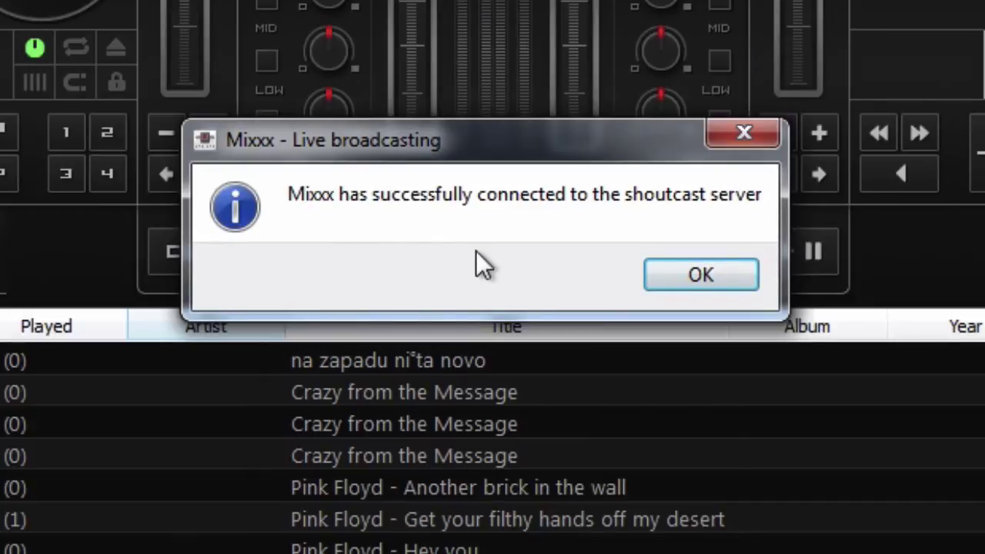
Turn off Enable Live Broadcasting and dismiss both the connected and disconnected notices
left_click(734, 282)
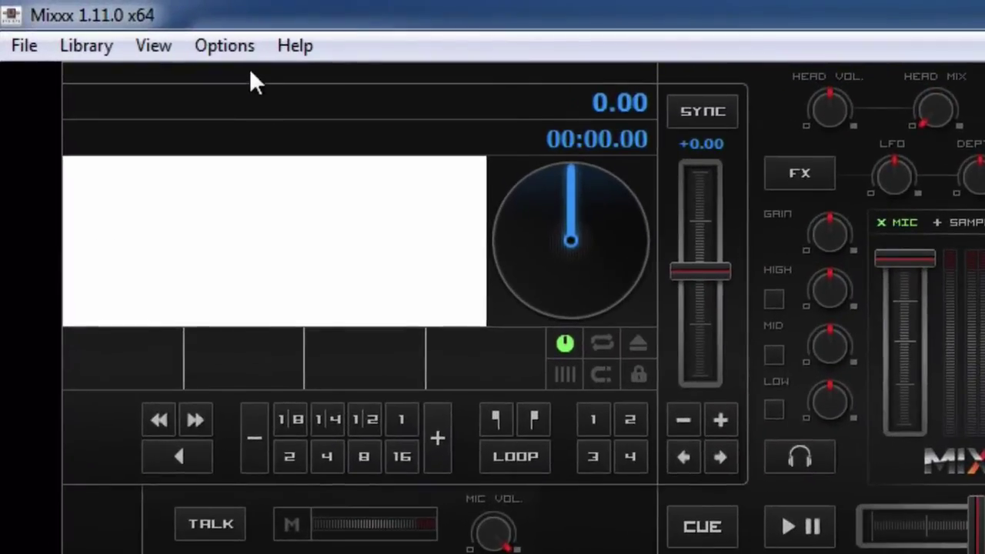
left_click(163, 33)
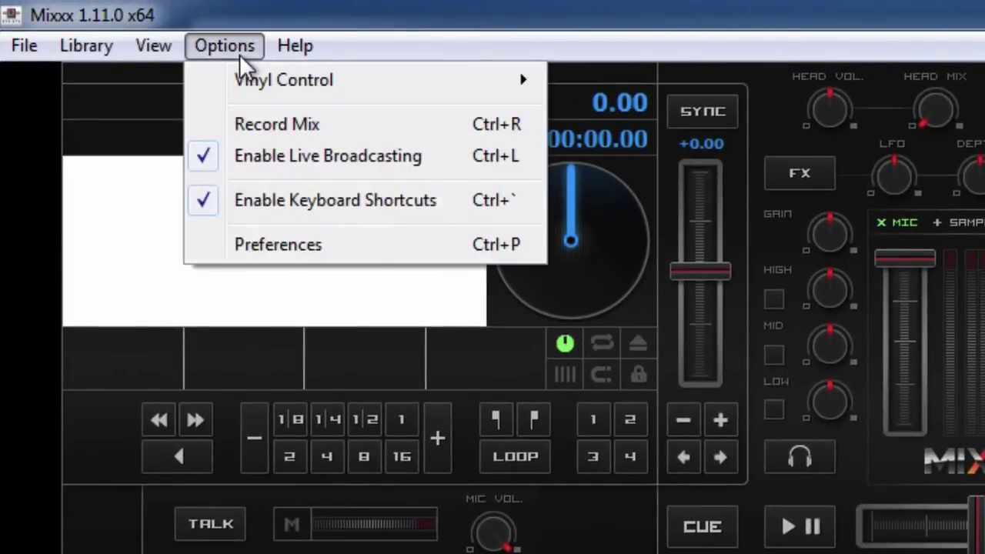
left_click(313, 160)
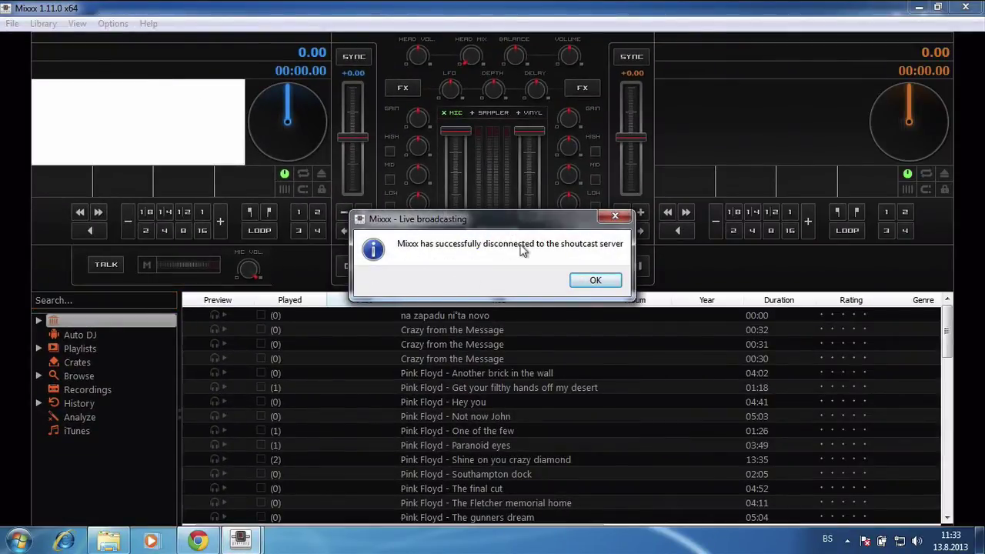
left_click(608, 283)
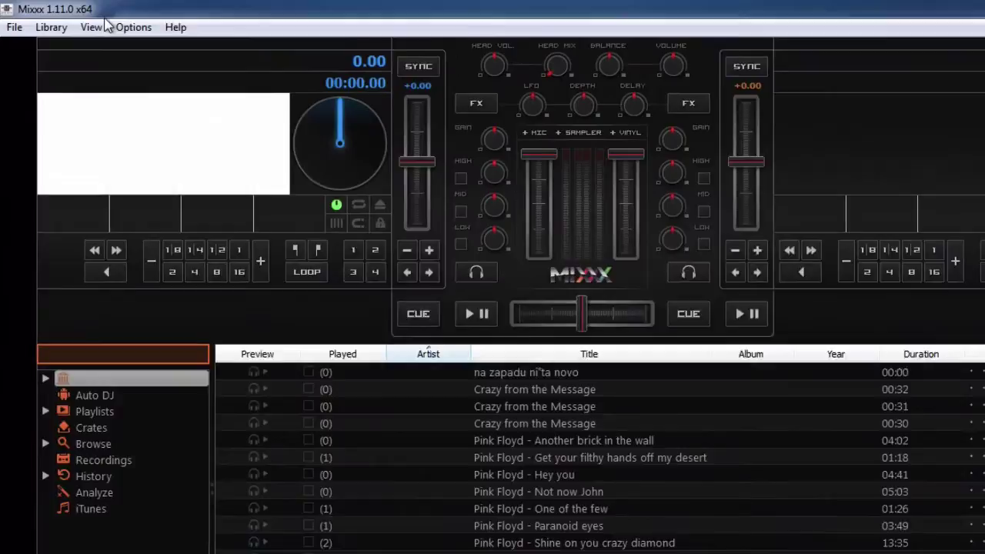
Turn on Show Microphone Section from the View menu
left_click(86, 25)
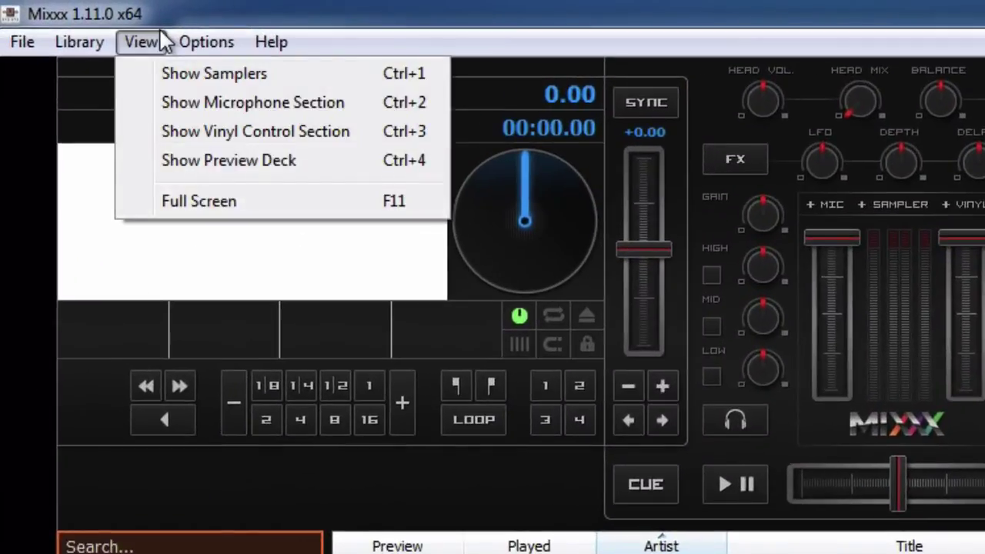
left_click(181, 110)
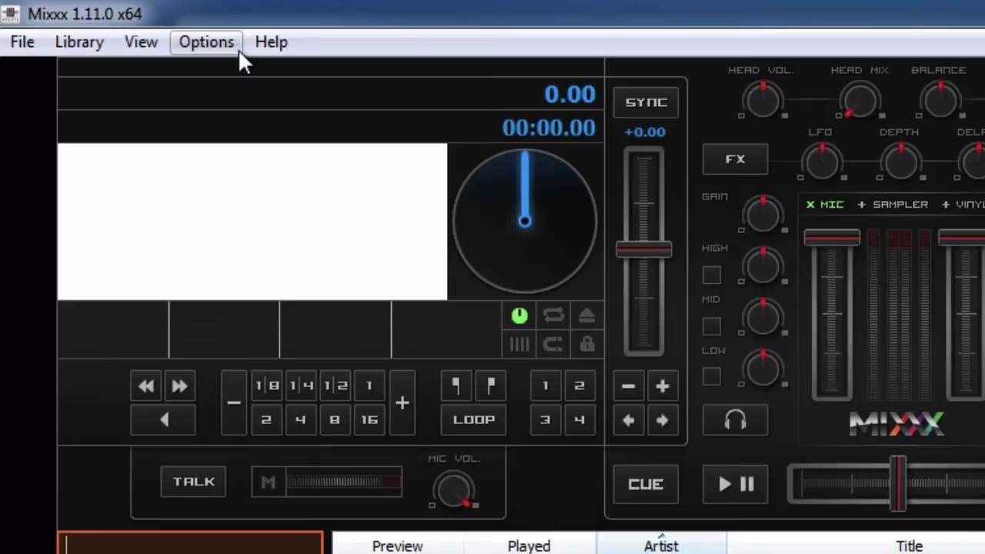
left_click(239, 56)
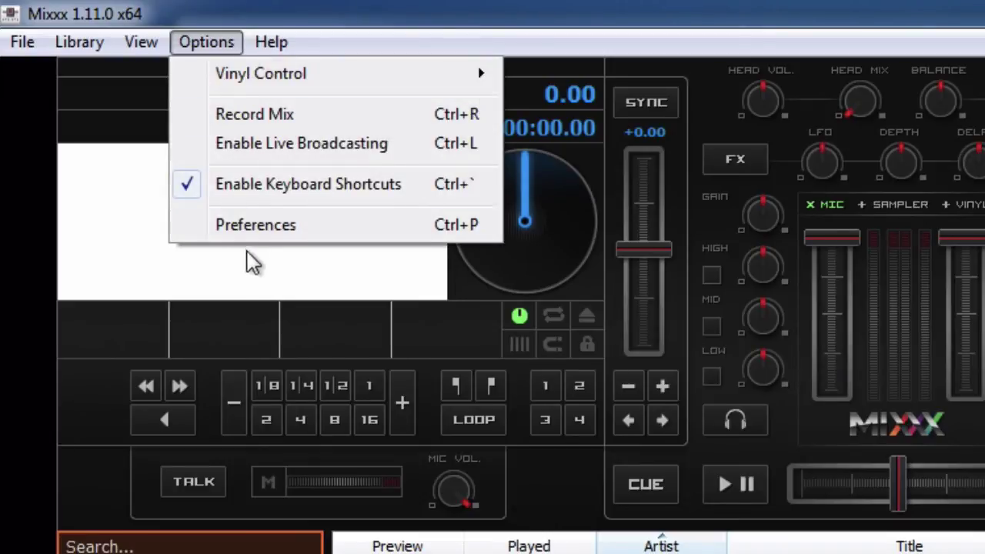
left_click(246, 229)
left_click(125, 67)
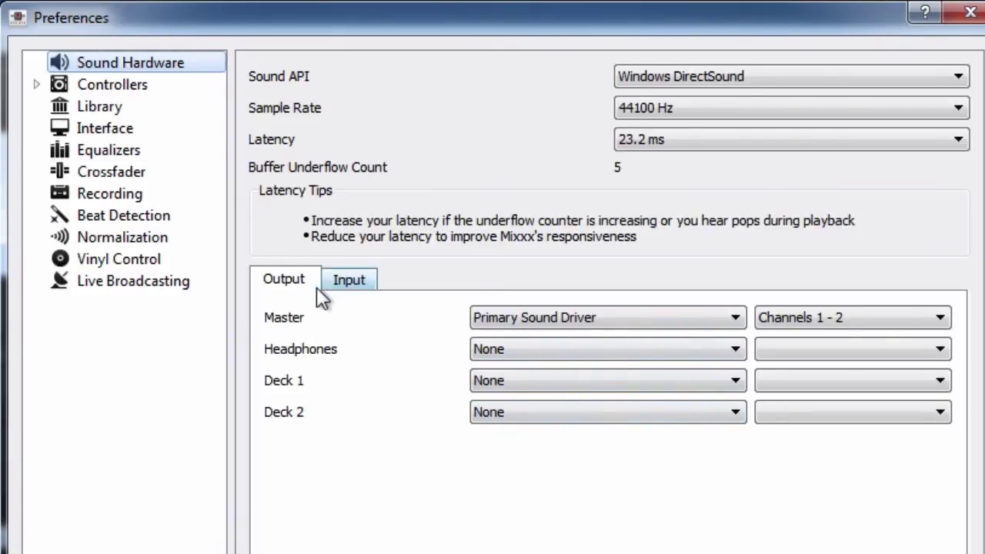
left_click(348, 282)
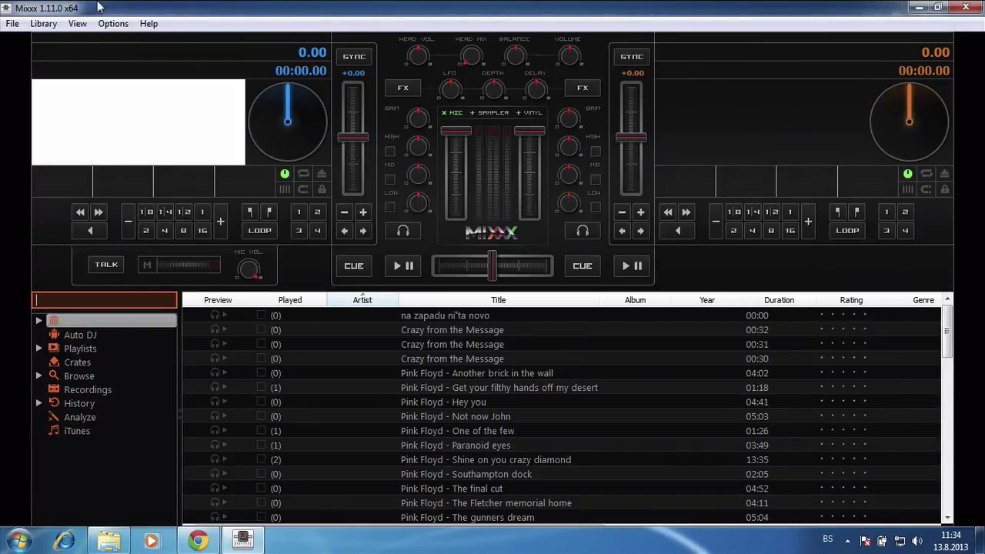
Acknowledge the successful Shoutcast server connection notice
left_click(113, 23)
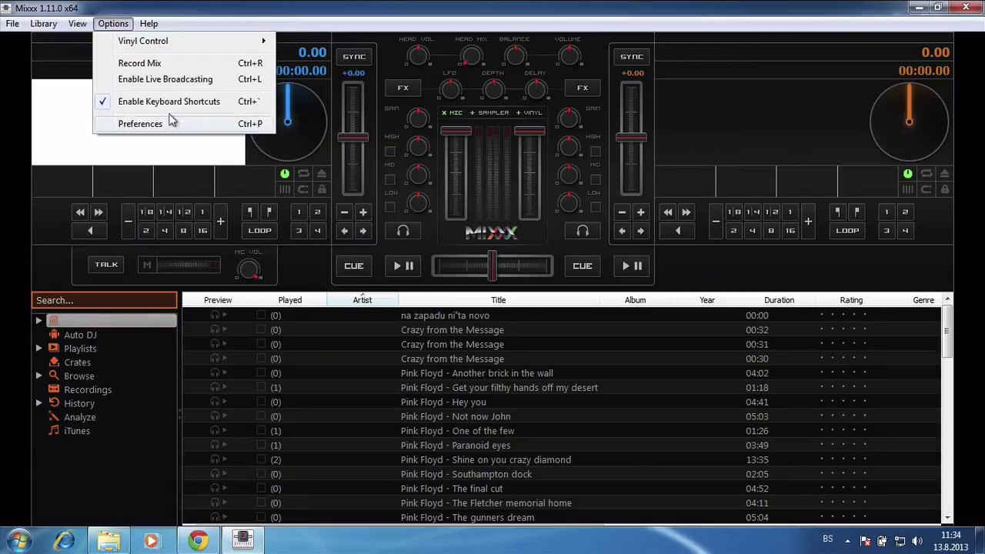
left_click(171, 86)
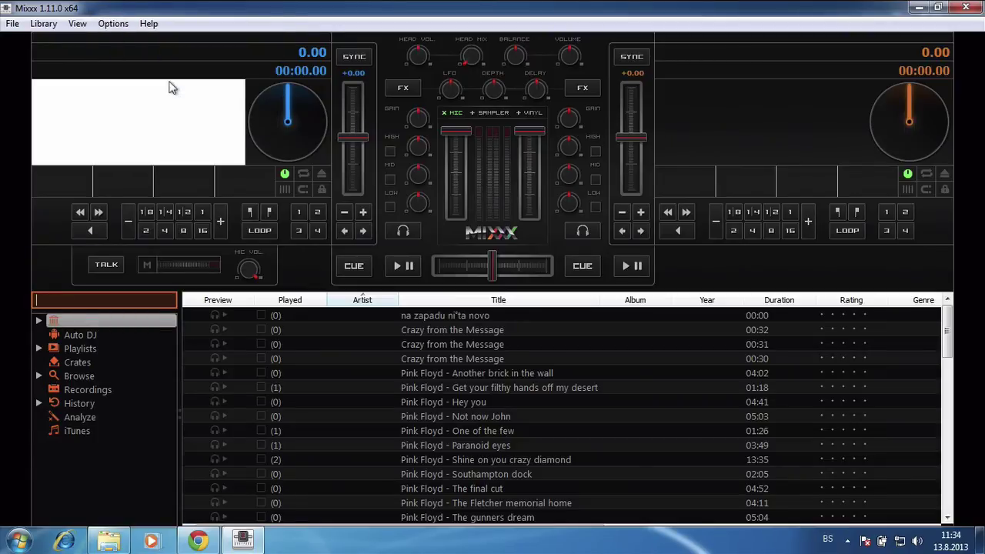
key("Return")
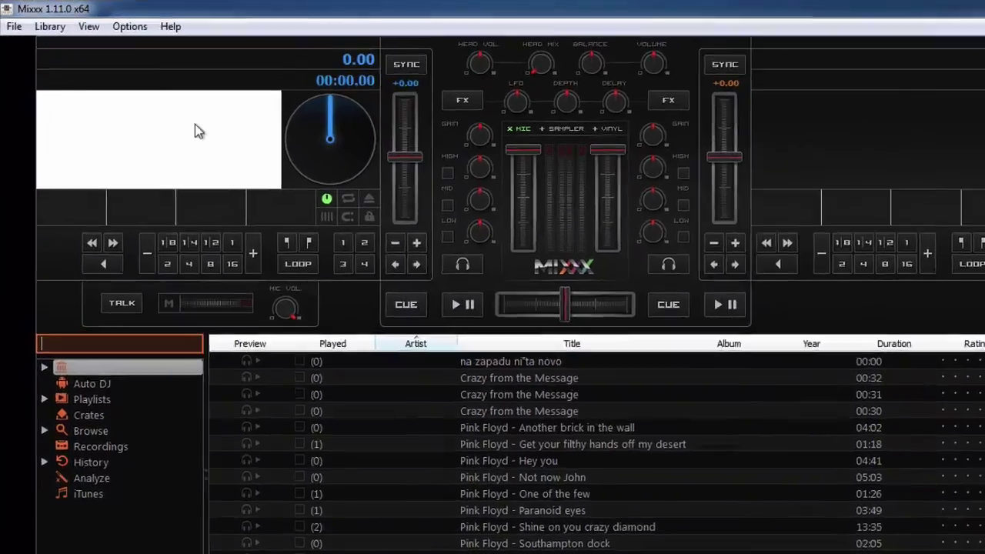
Switch microphone TALK on briefly and back off, then bring up the Options menu
left_click(198, 441)
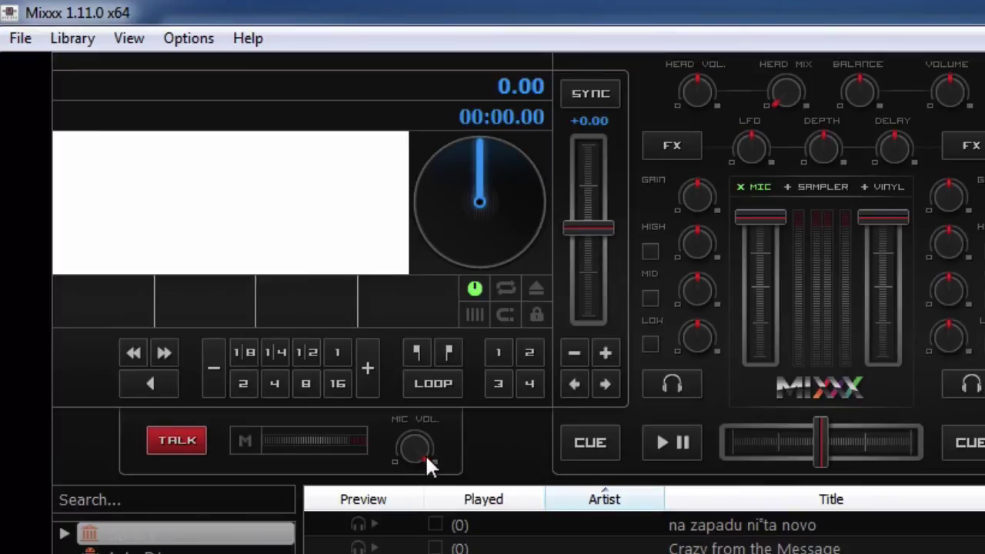
left_click(168, 442)
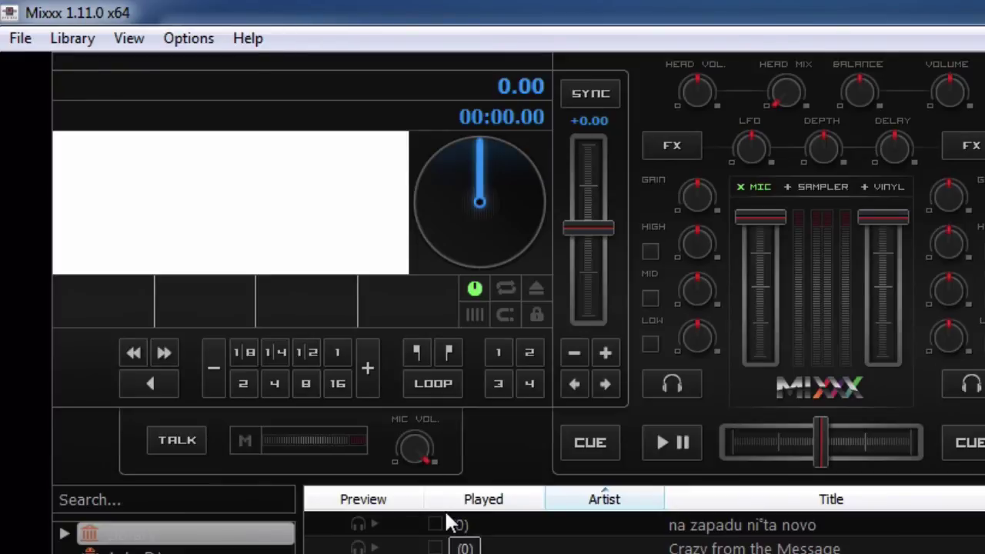
left_click(188, 40)
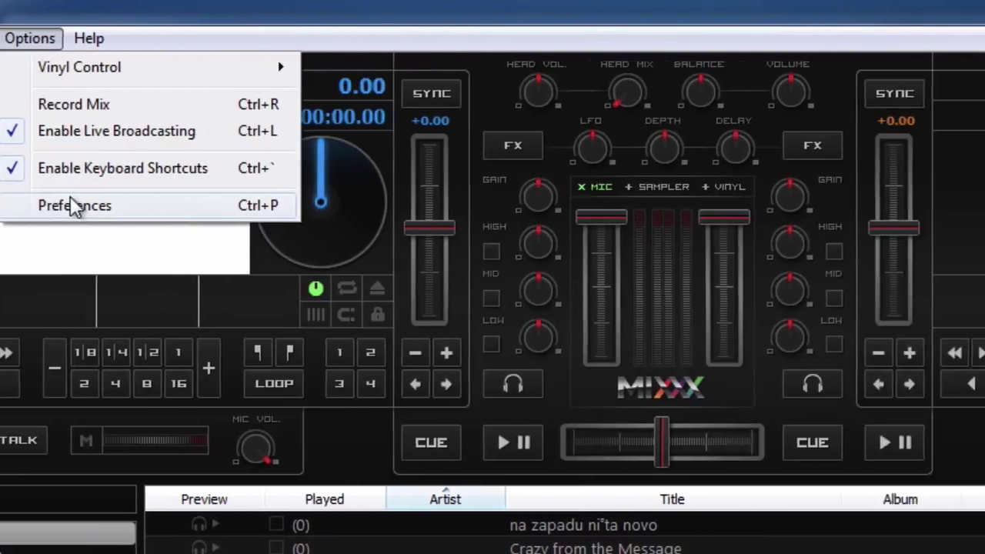
In Preferences > Library, confirm the Music Directory is Z:\Music and cancel without changes
left_click(233, 205)
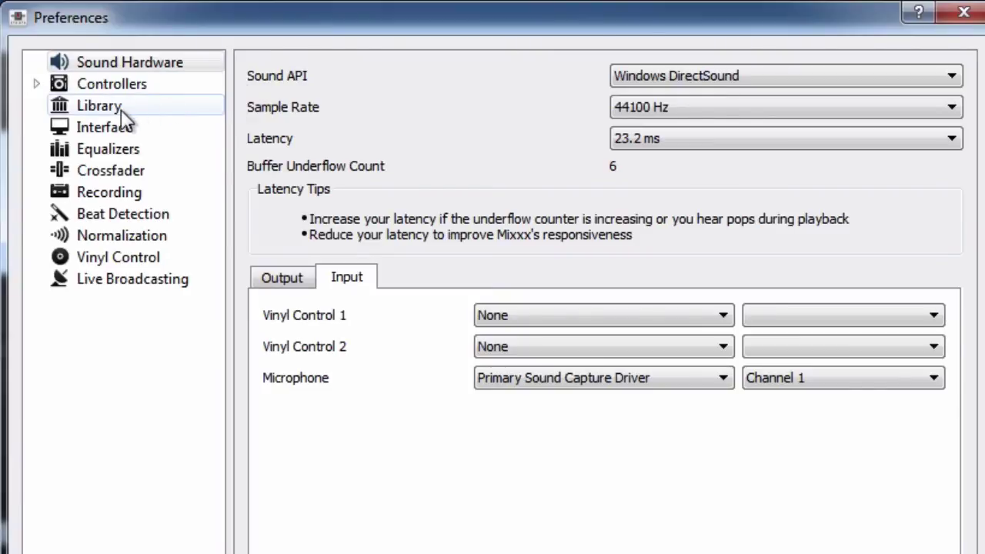
left_click(100, 106)
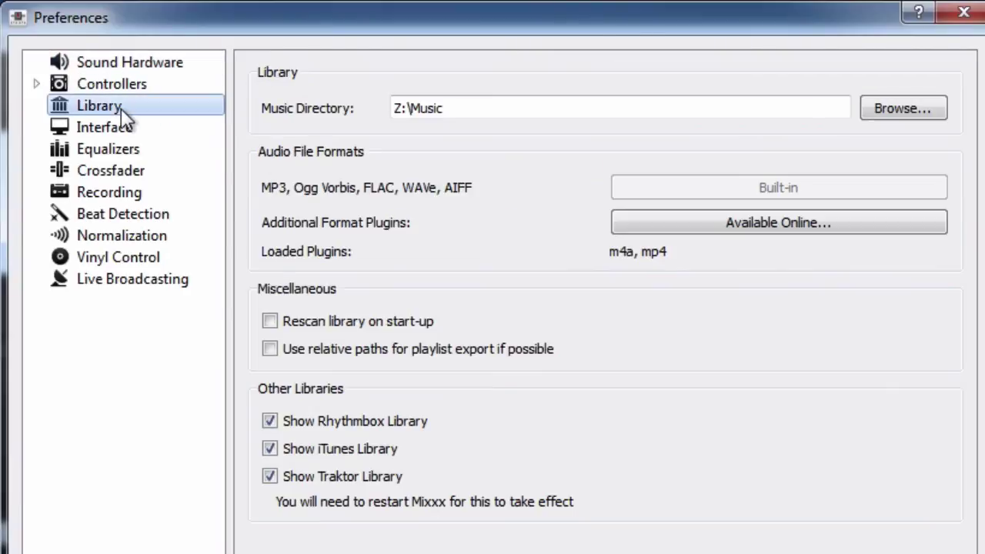
triple_click(495, 110)
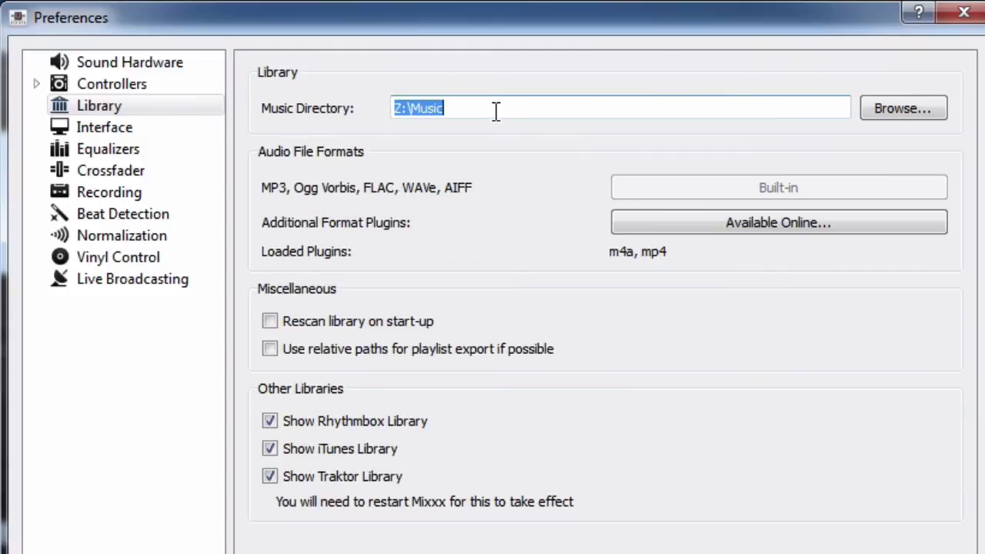
left_click(495, 110)
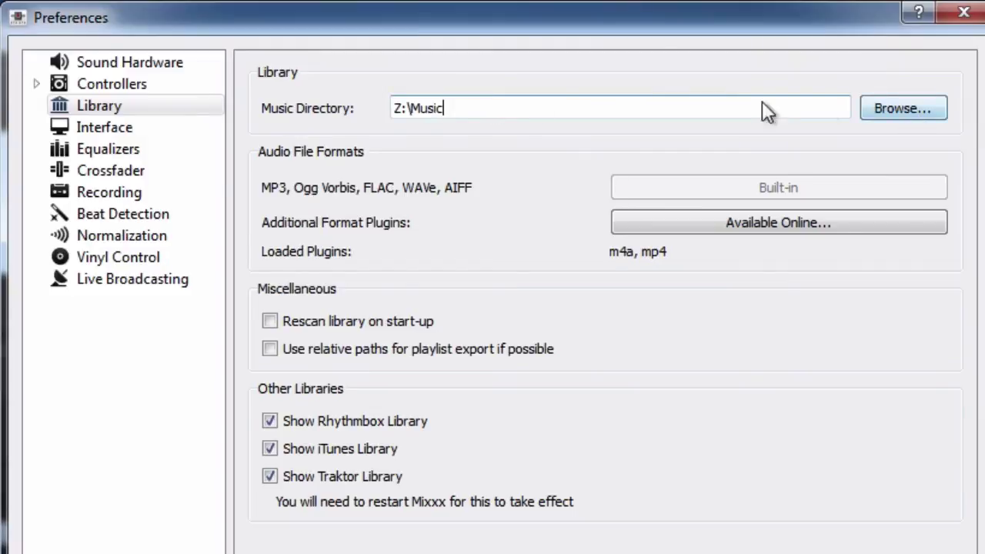
triple_click(500, 110)
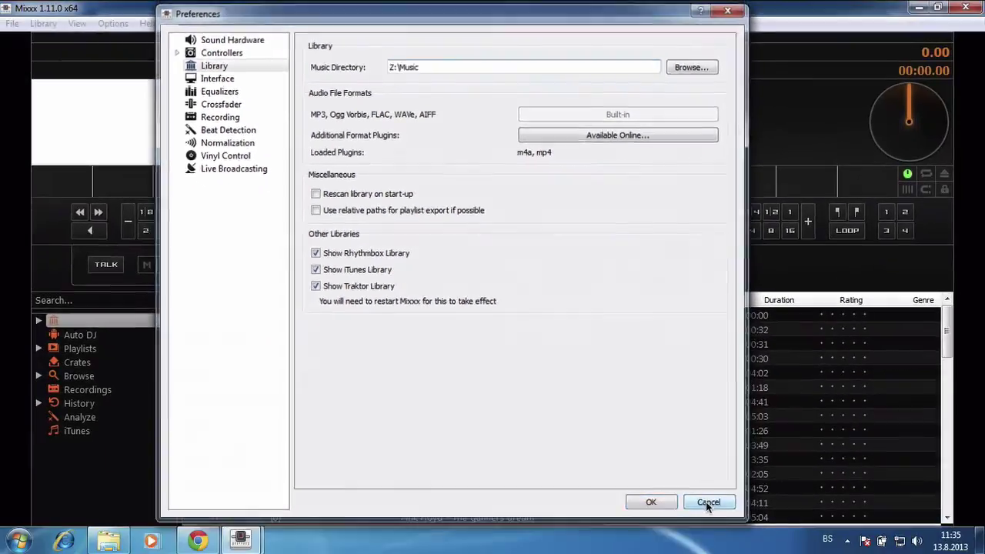
left_click(708, 501)
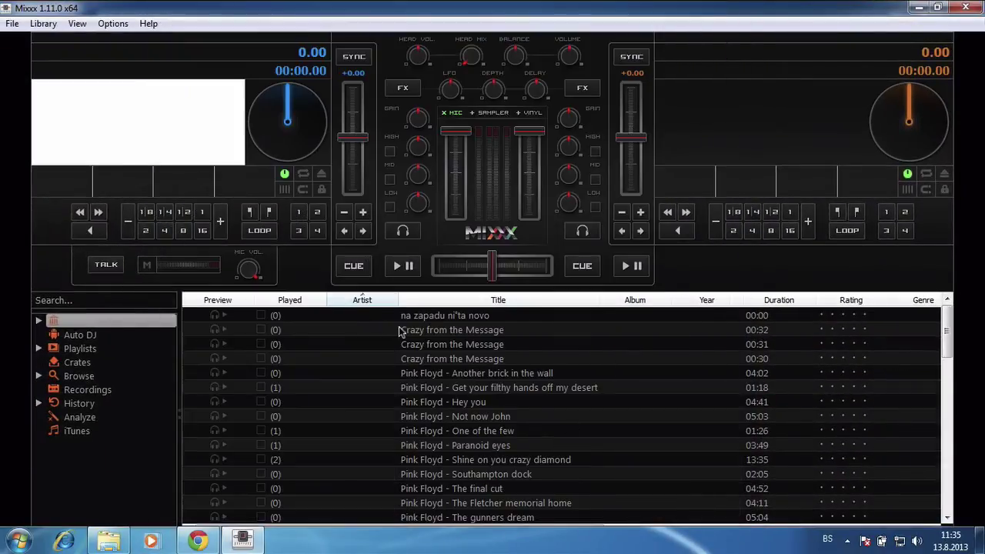
Scroll the library to Europe's U Devil U and drag it onto Auto DJ in the sidebar
left_click(100, 339)
left_click(79, 320)
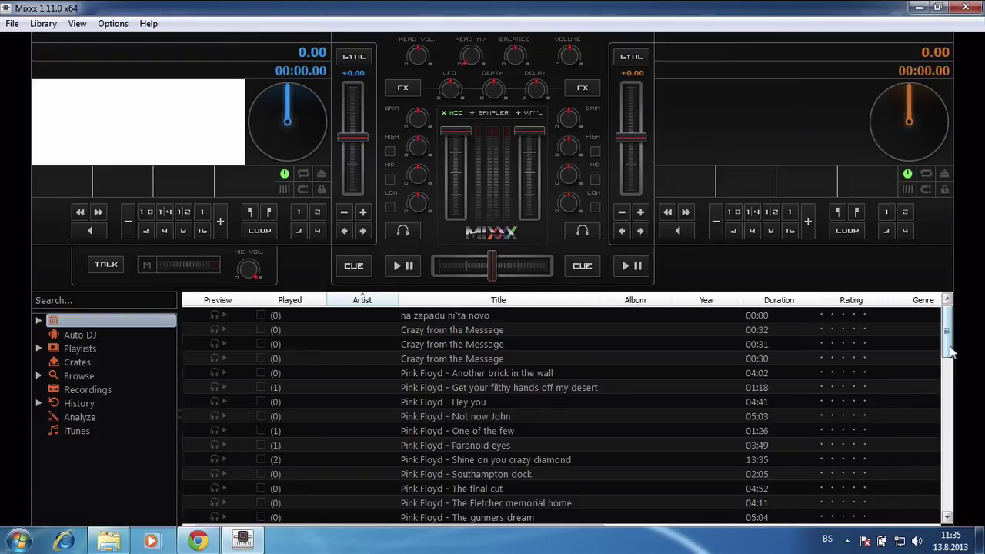
left_click_drag(952, 351, 947, 489)
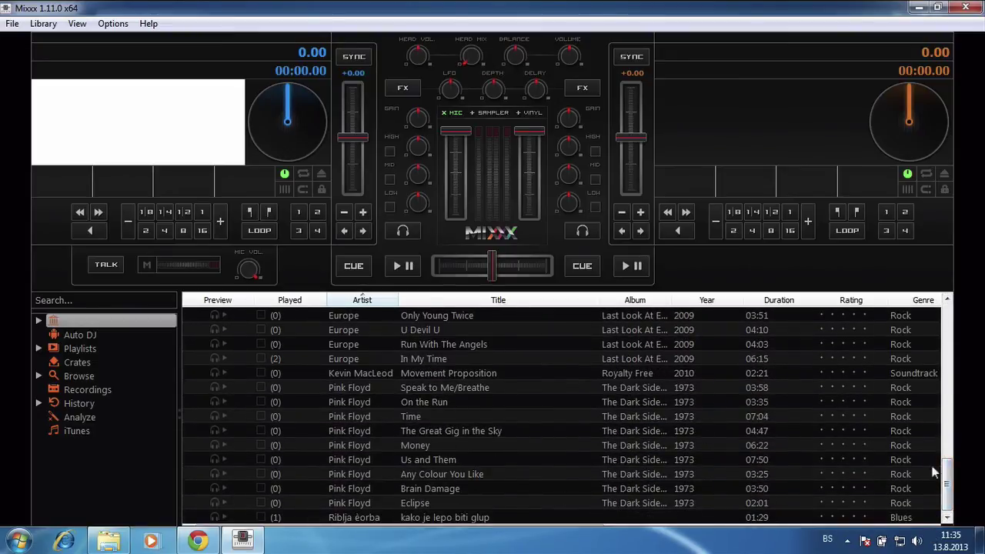
scroll(952, 477, "up", 1)
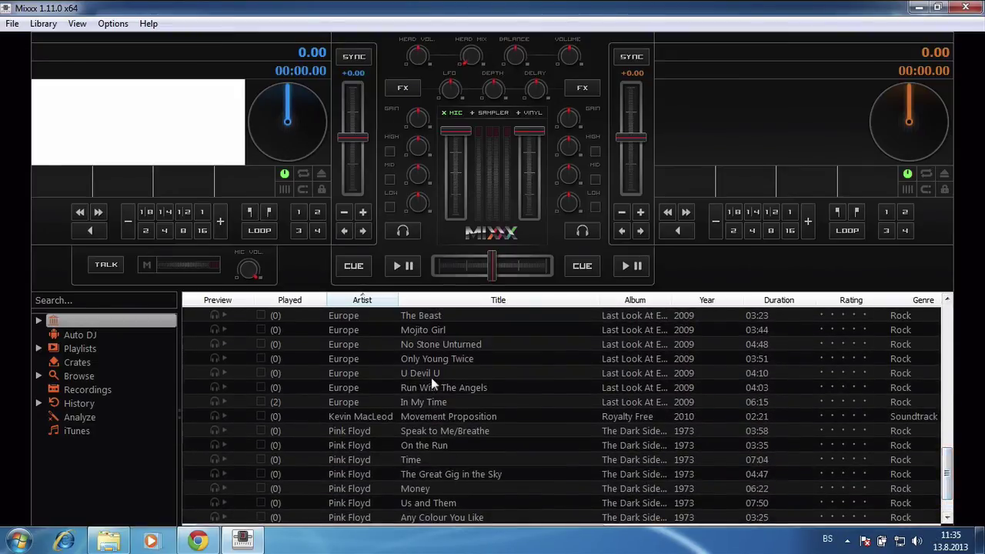
left_click_drag(435, 374, 90, 362)
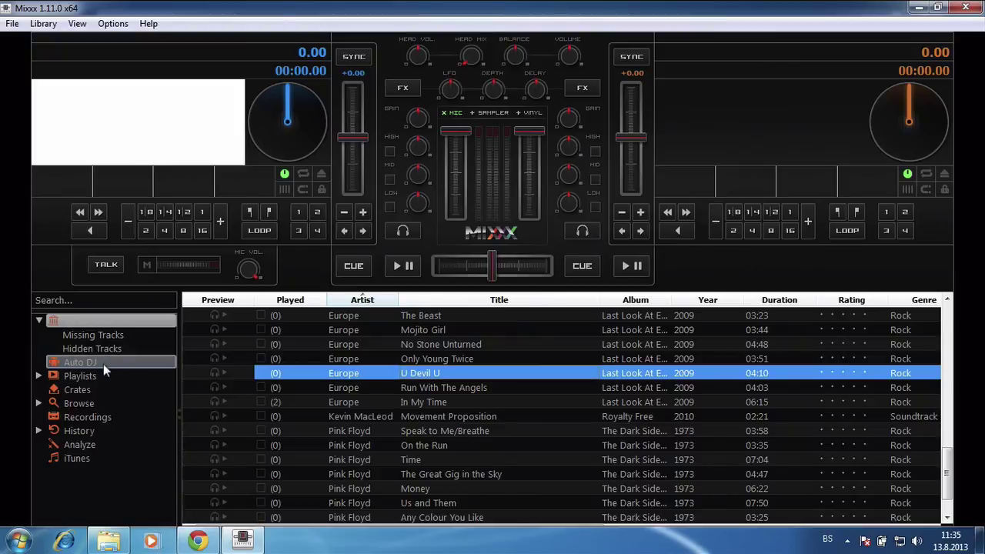
Move U Devil U from the end to the top of the Auto DJ queue and enable Auto DJ
left_click(103, 364)
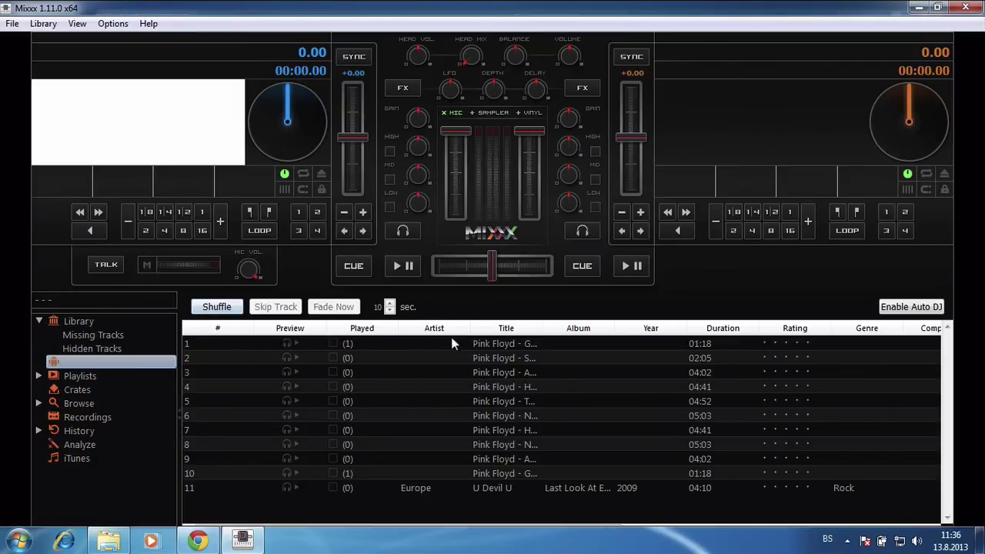
left_click(439, 488)
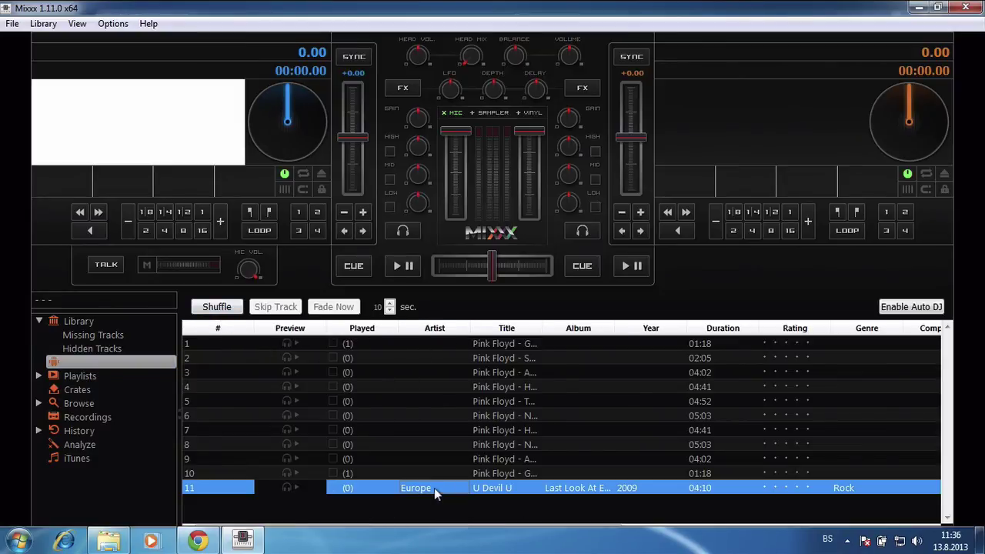
left_click_drag(430, 488, 468, 488)
left_click_drag(442, 343, 421, 342)
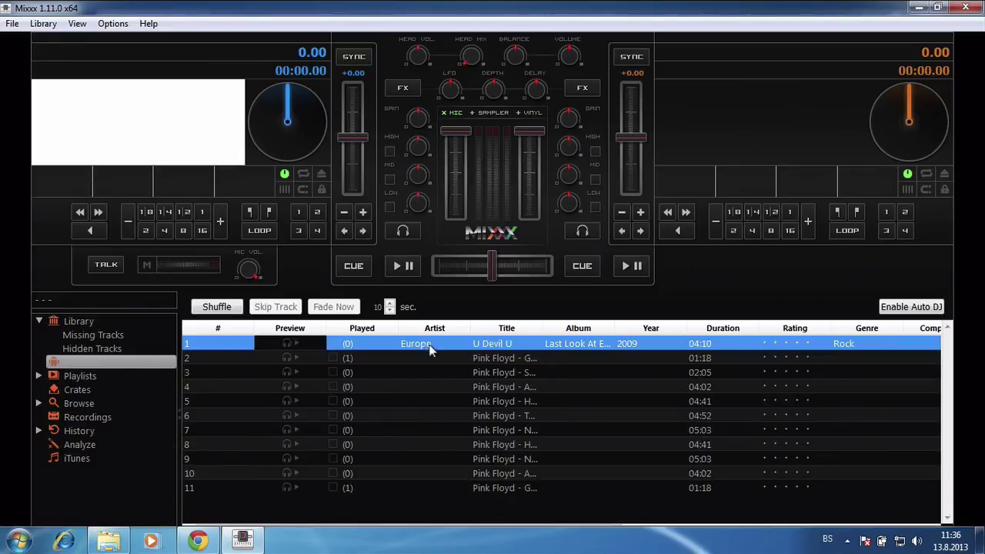
left_click(394, 489)
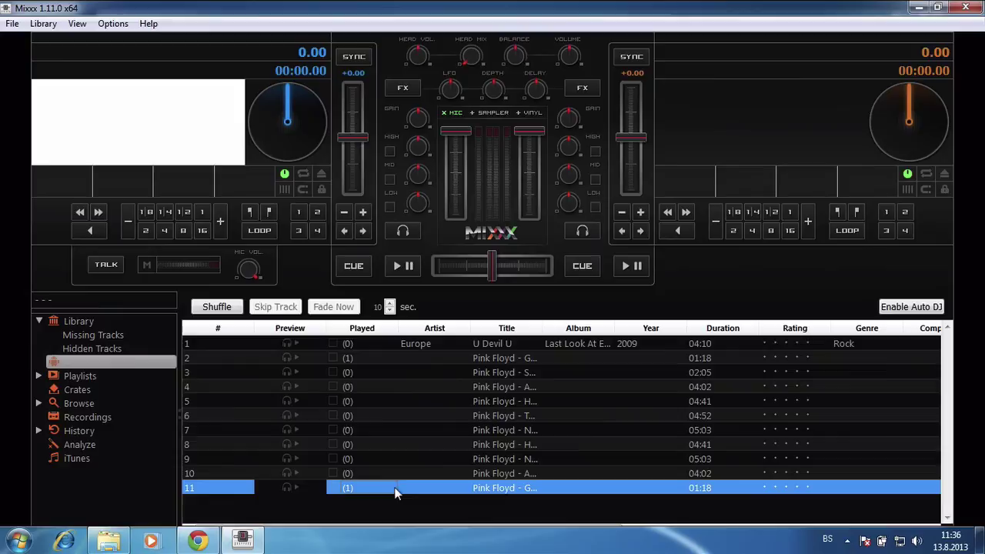
left_click(432, 503)
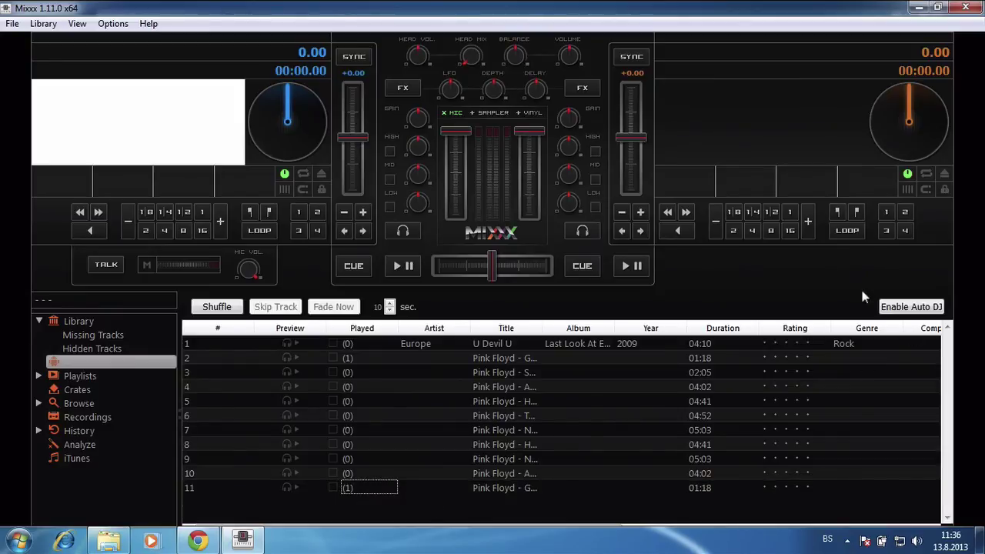
left_click(912, 307)
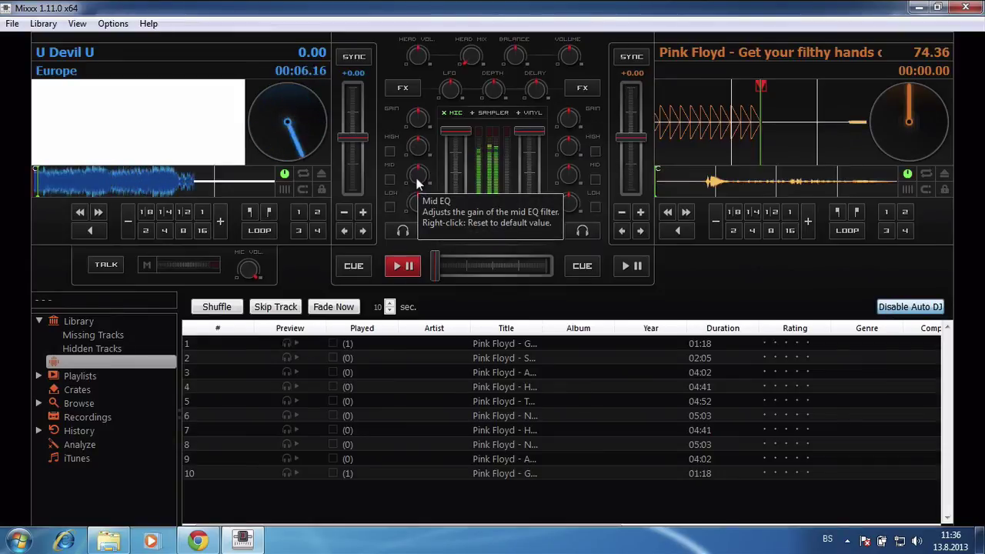
Pause U Devil U on deck 1, widen the Title column, and cycle deck 1's volume down and back up
left_click(398, 268)
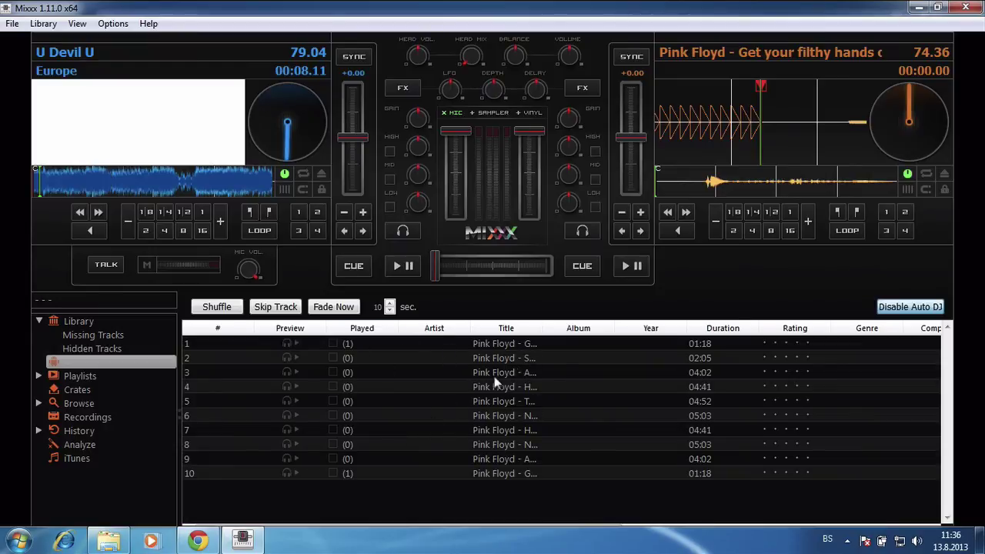
double_click(542, 329)
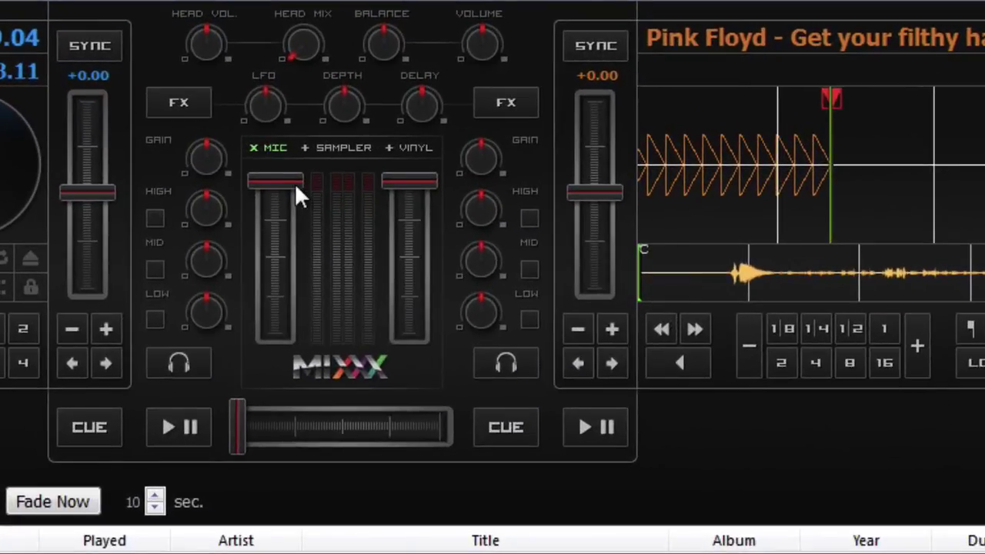
left_click_drag(295, 183, 301, 265)
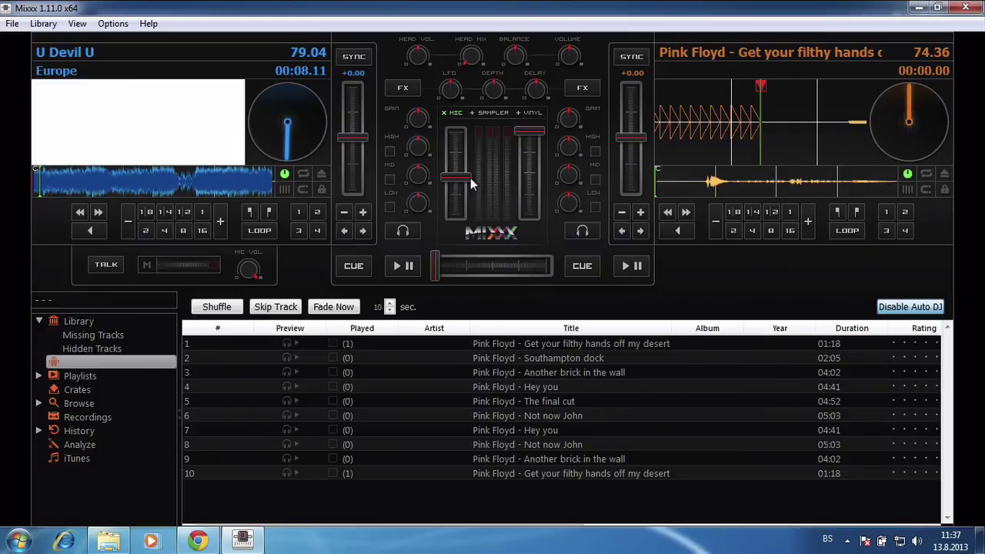
left_click_drag(471, 177, 462, 221)
left_click_drag(461, 231, 464, 108)
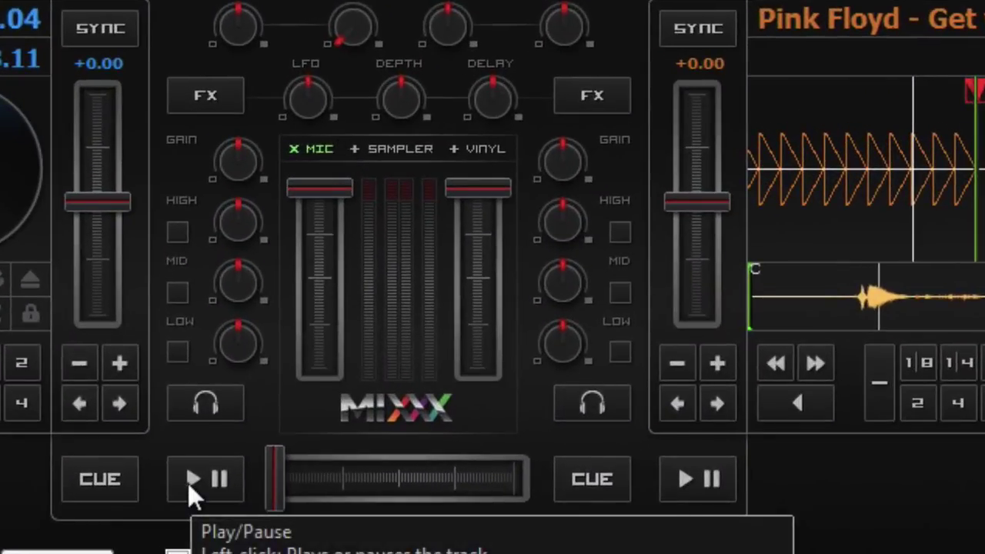
left_click(188, 482)
left_click(188, 483)
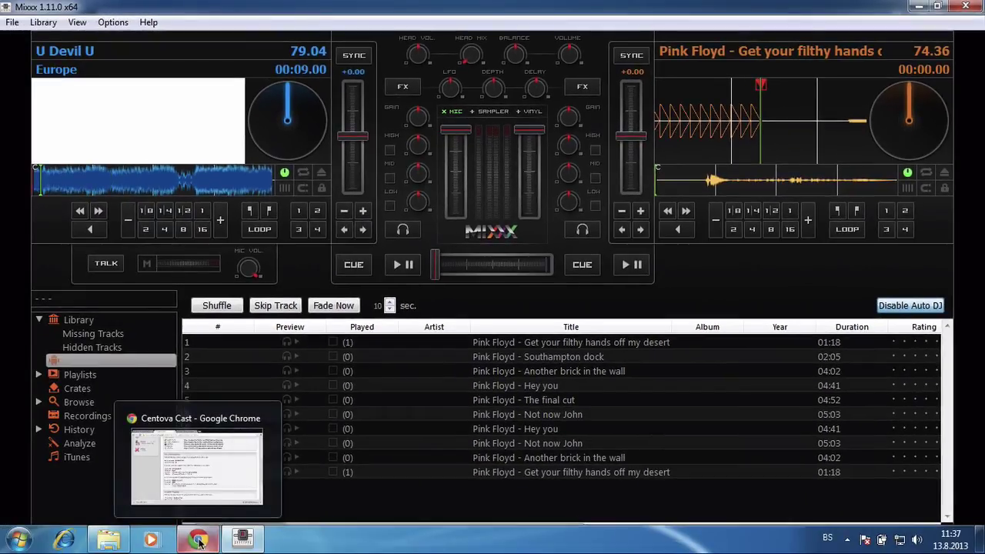
In Chrome, open Centova Cast's General Overview, then Quick Links, scrolling to Live Source Connections
left_click(198, 540)
scroll(279, 323, "up", 5)
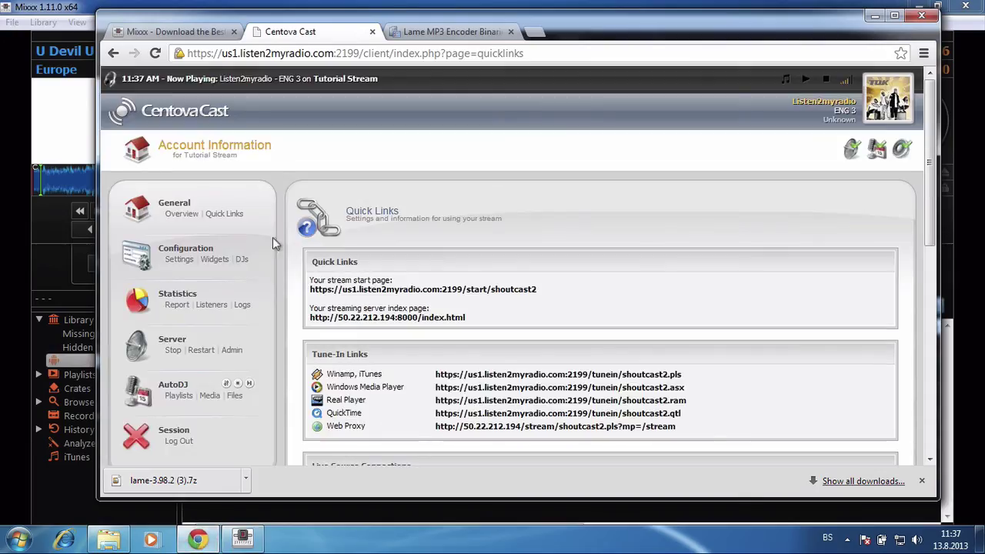
left_click(191, 217)
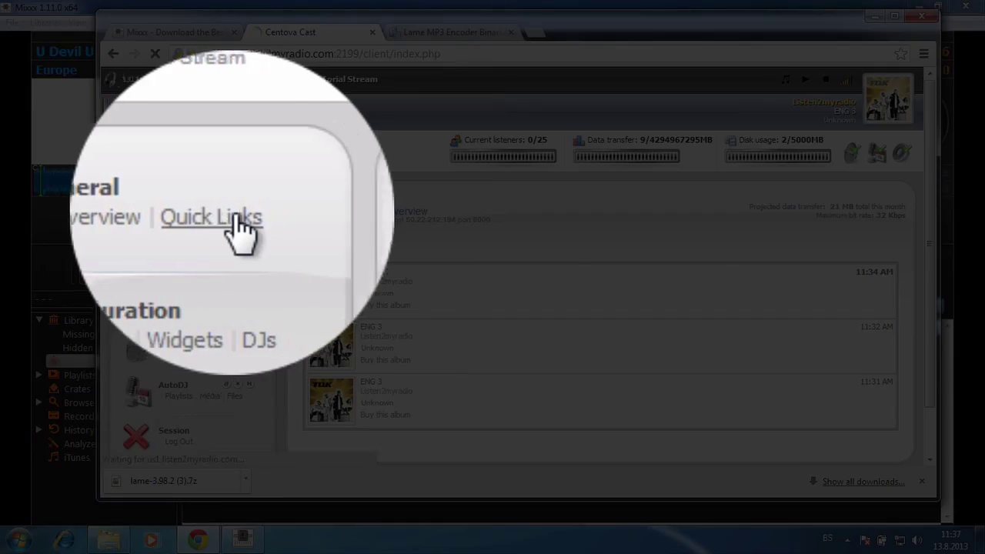
left_click(226, 213)
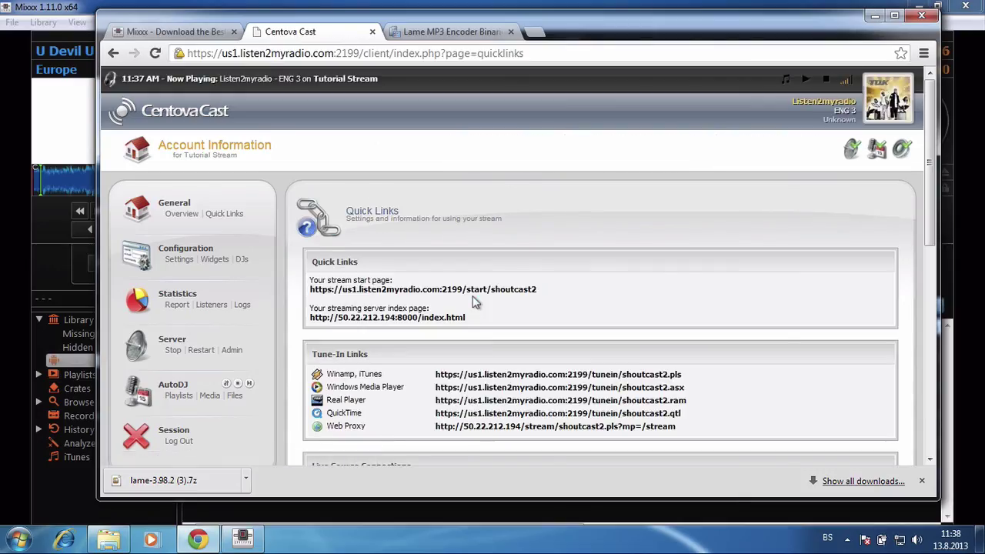
scroll(475, 302, "down", 2)
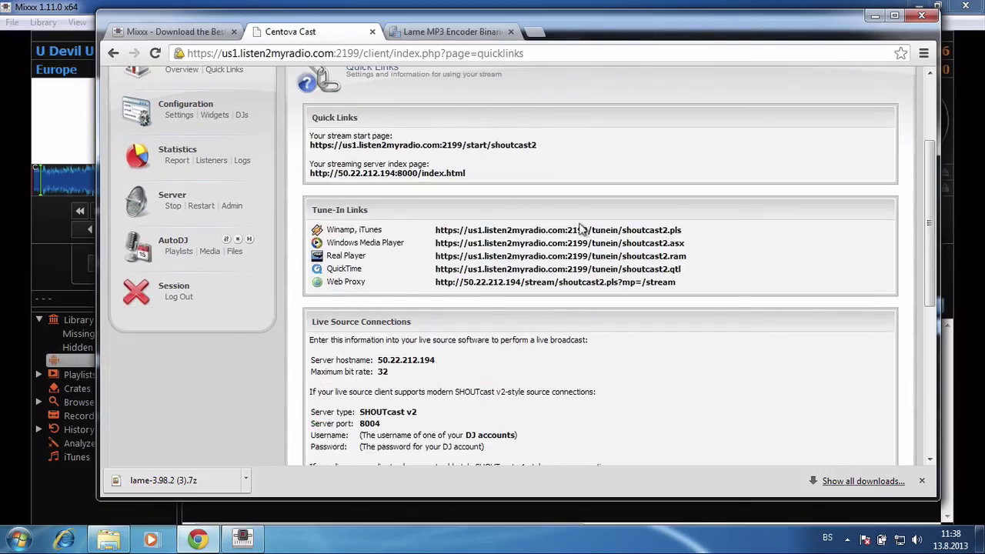